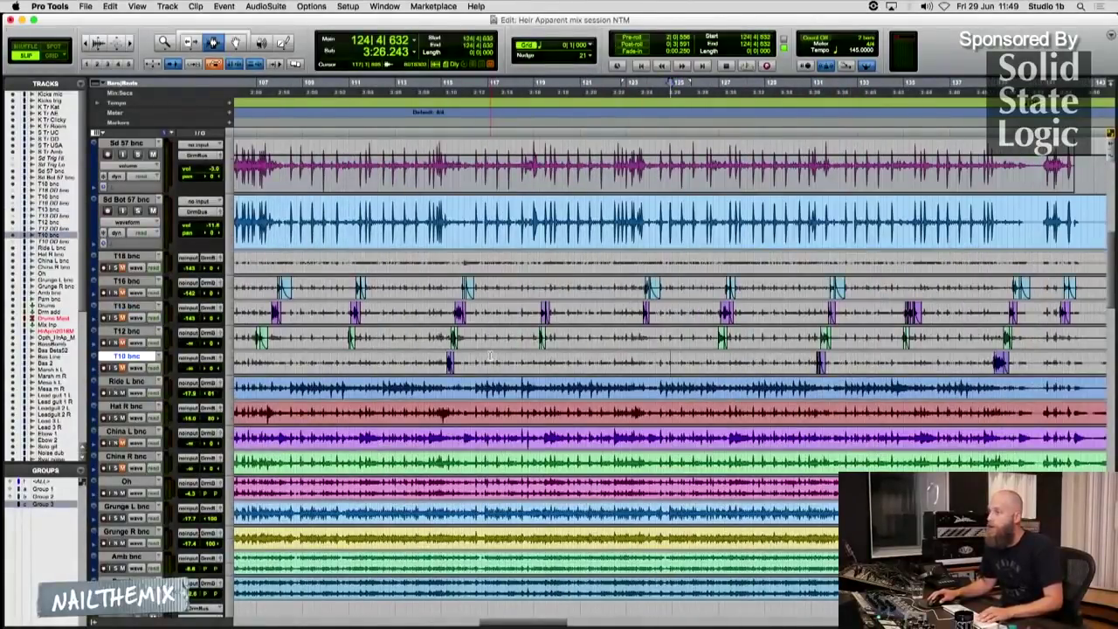
# Select a short range around bar 117 across the T18 to T10 bnc tom tracks and enlarge their track heights
pyautogui.moveTo(488, 359); pyautogui.dragTo(502, 259)
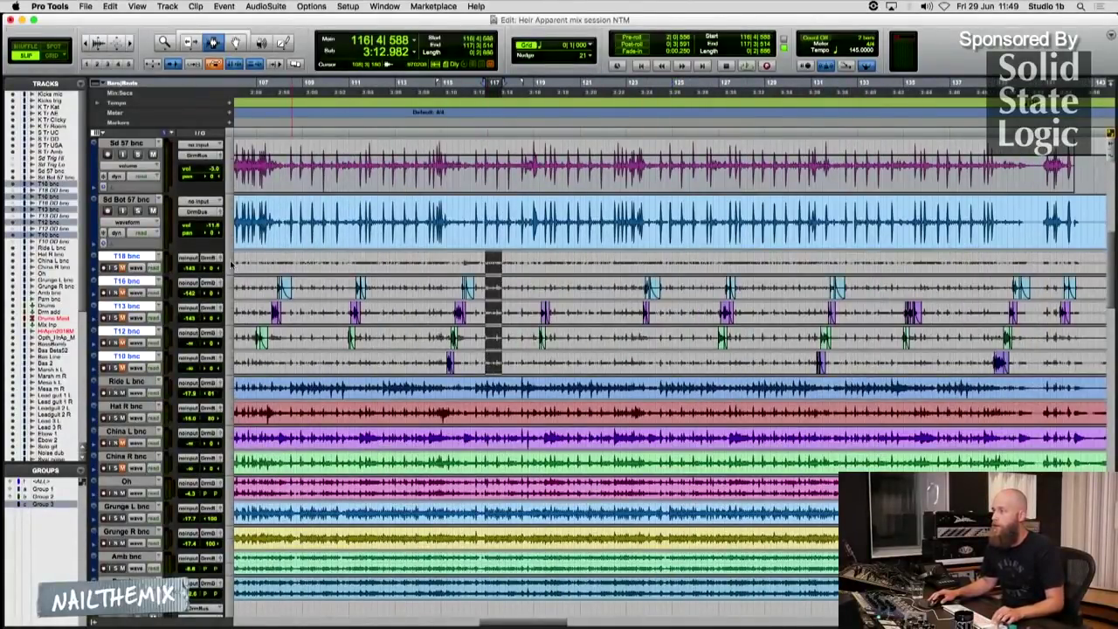
pyautogui.hotkey('ctrl', 'Up')
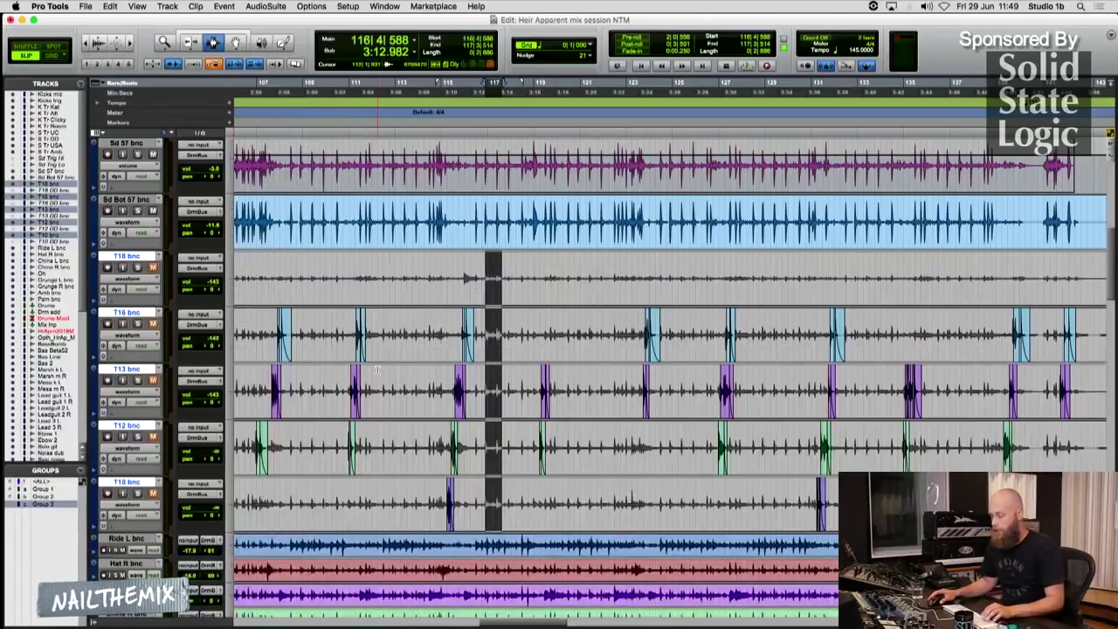
pyautogui.hotkey('ctrl', '[')
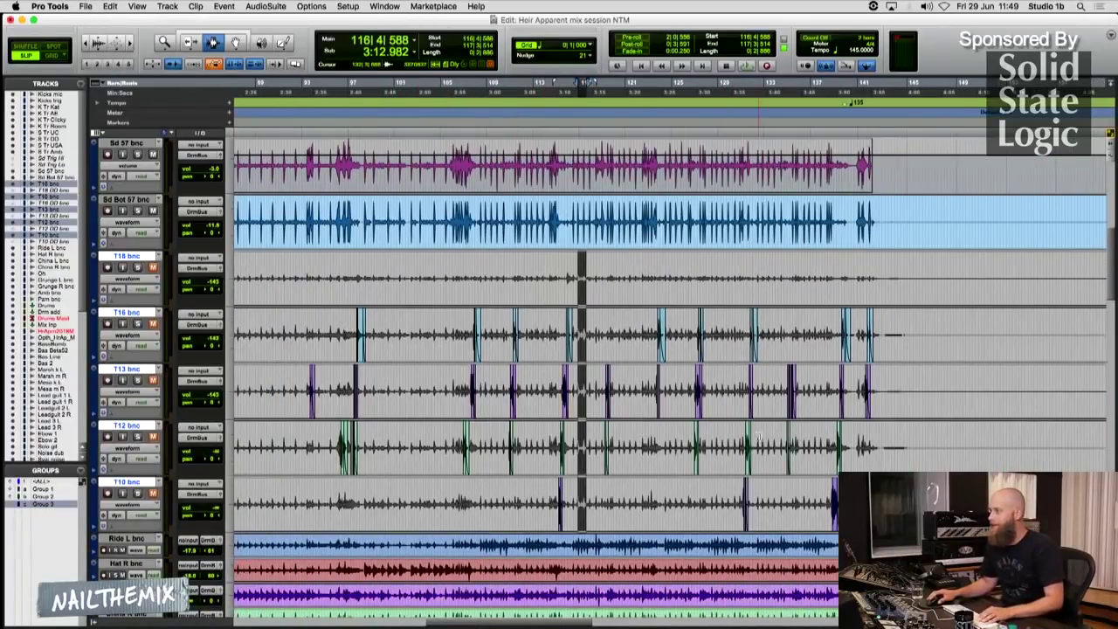
# Examine how the isolated tom hits on the bnc tracks are distributed over the whole song
pyautogui.click(759, 437)
pyautogui.press('t')
pyautogui.press('t')
pyautogui.press('r')
pyautogui.press('r')
pyautogui.press('r')
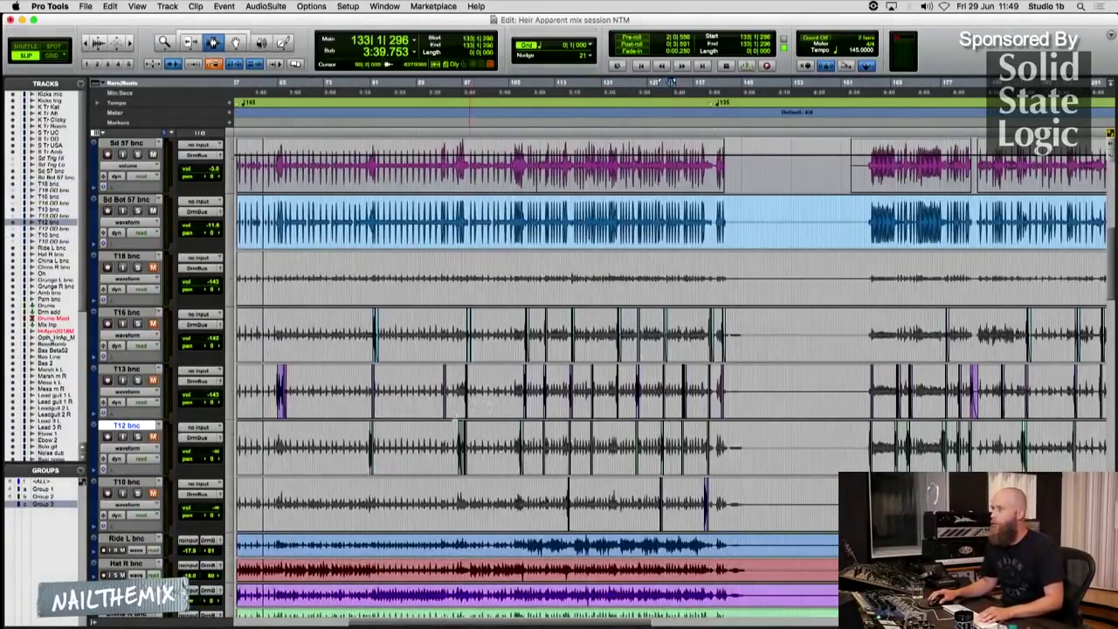
pyautogui.hotkey('ctrl', '[')
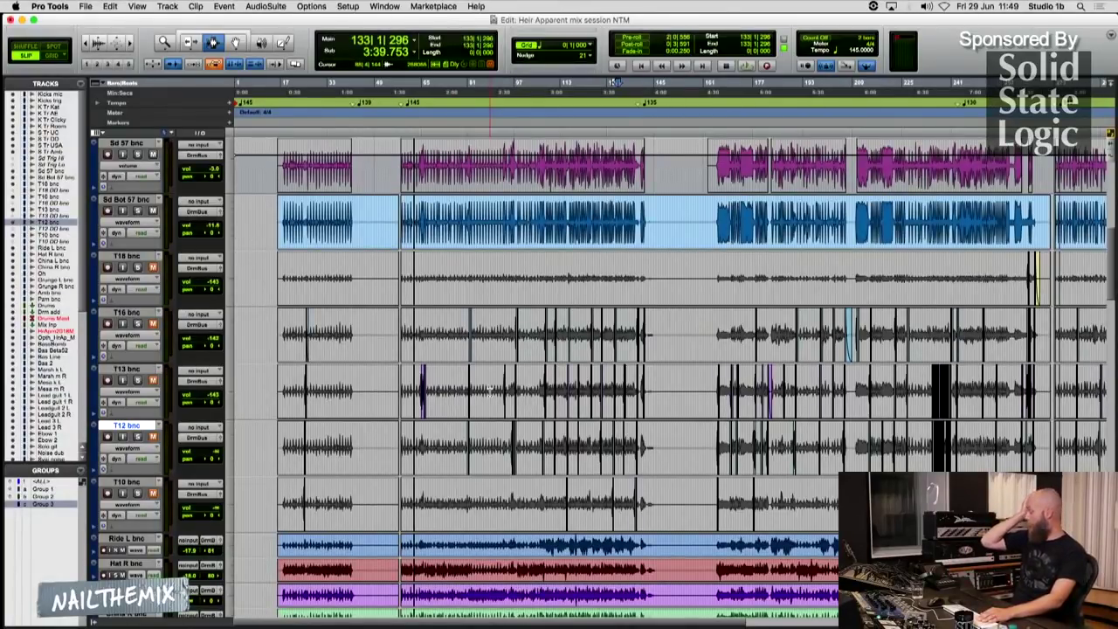
pyautogui.click(576, 455)
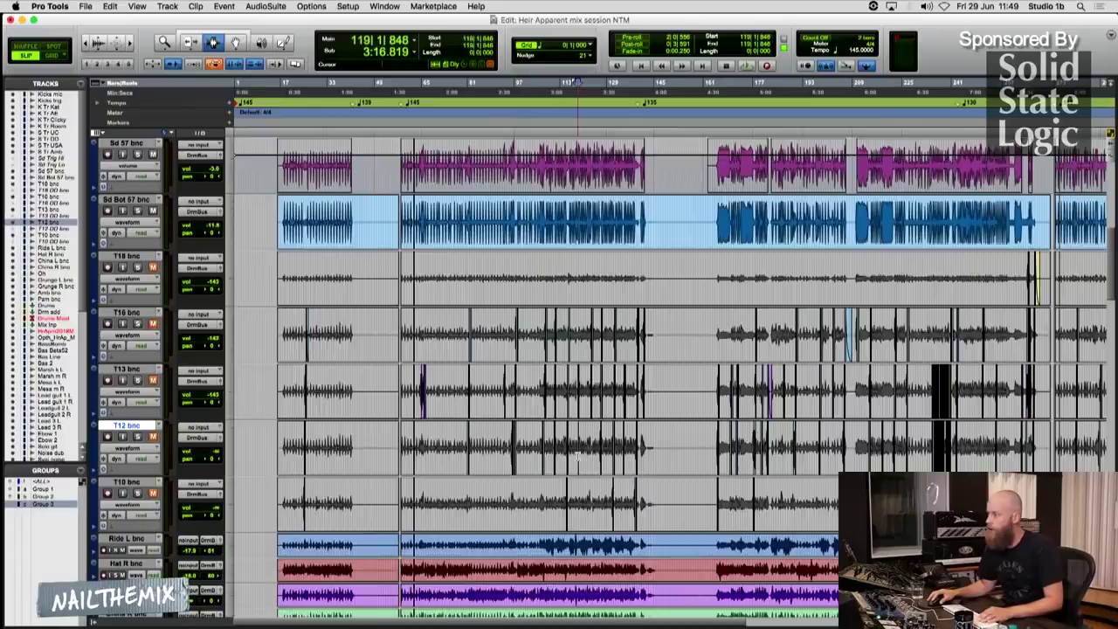
pyautogui.hotkey('ctrl', ']')
pyautogui.hotkey('ctrl', ']')
pyautogui.hotkey('ctrl', ']')
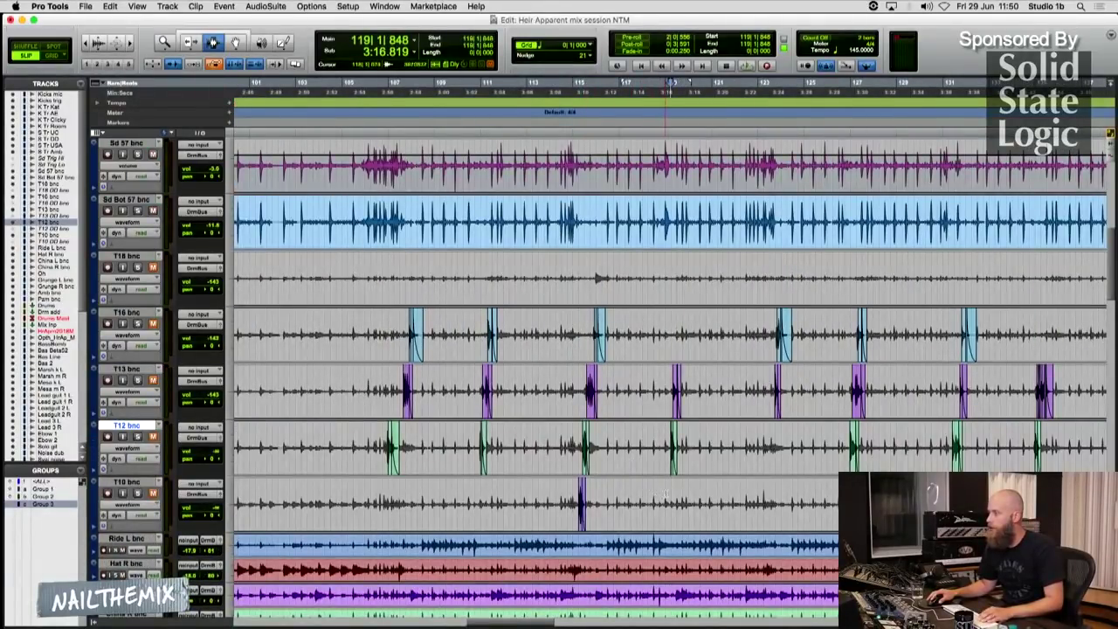
# Inspect the descending tom fill at bar 115 up close across the T10 to T18 bnc tracks
pyautogui.press('r')
pyautogui.click(755, 501)
pyautogui.press('t')
pyautogui.click(399, 486)
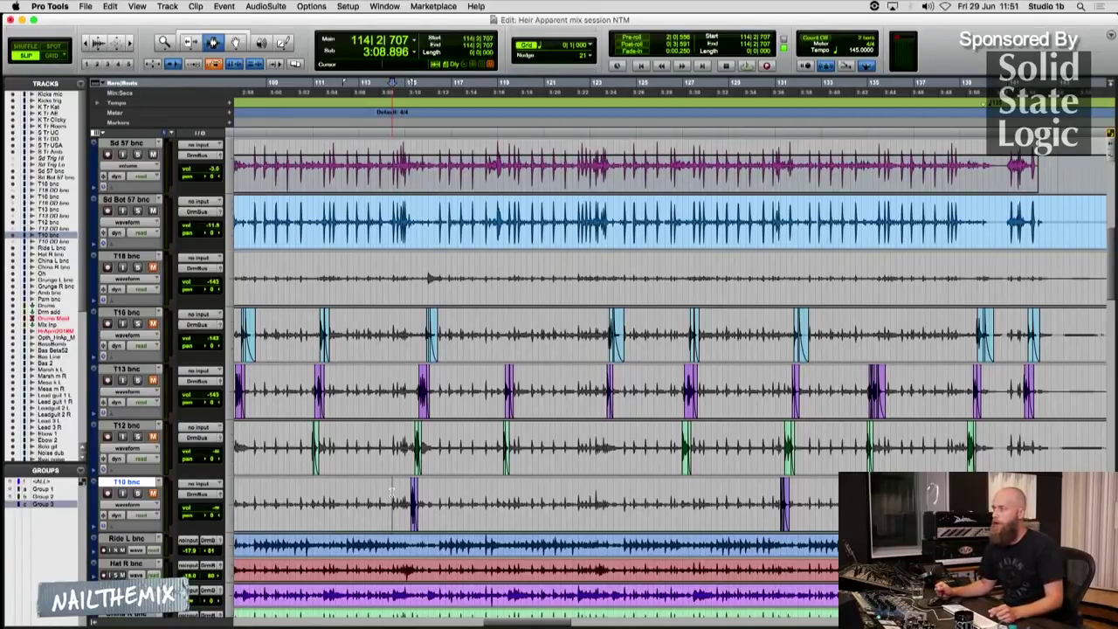
pyautogui.click(430, 489)
pyautogui.press('t')
pyautogui.press('t')
pyautogui.press('t')
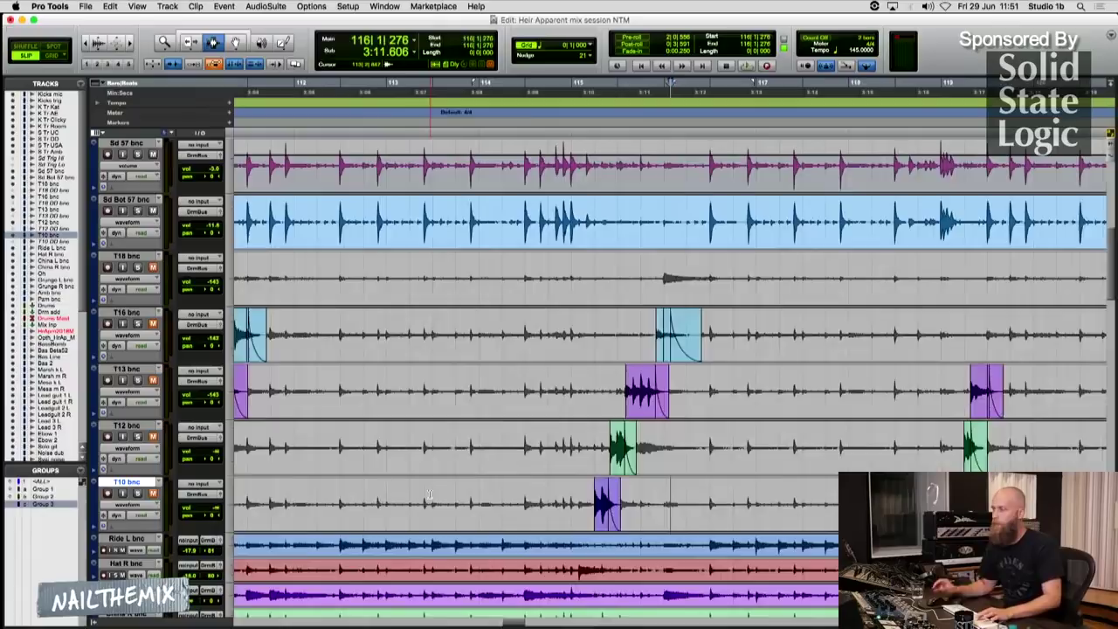
pyautogui.click(683, 488)
pyautogui.press('t')
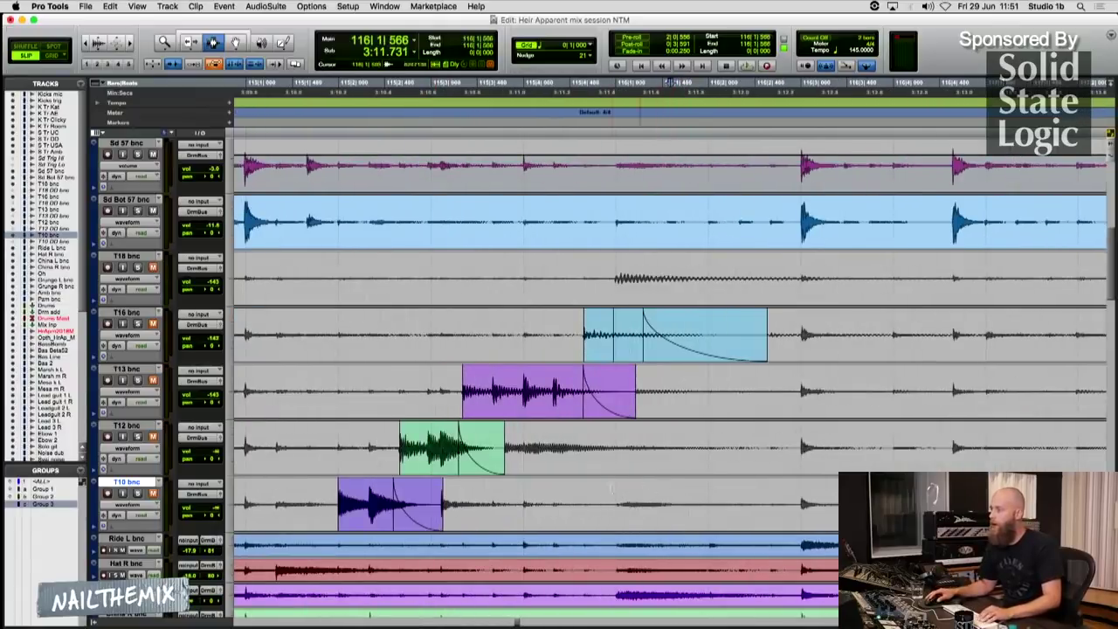
# Place the edit cursor on the T10 bnc track at the end of bar 114, just before the tom fill
pyautogui.press('r')
pyautogui.press('r')
pyautogui.press('r')
pyautogui.press('r')
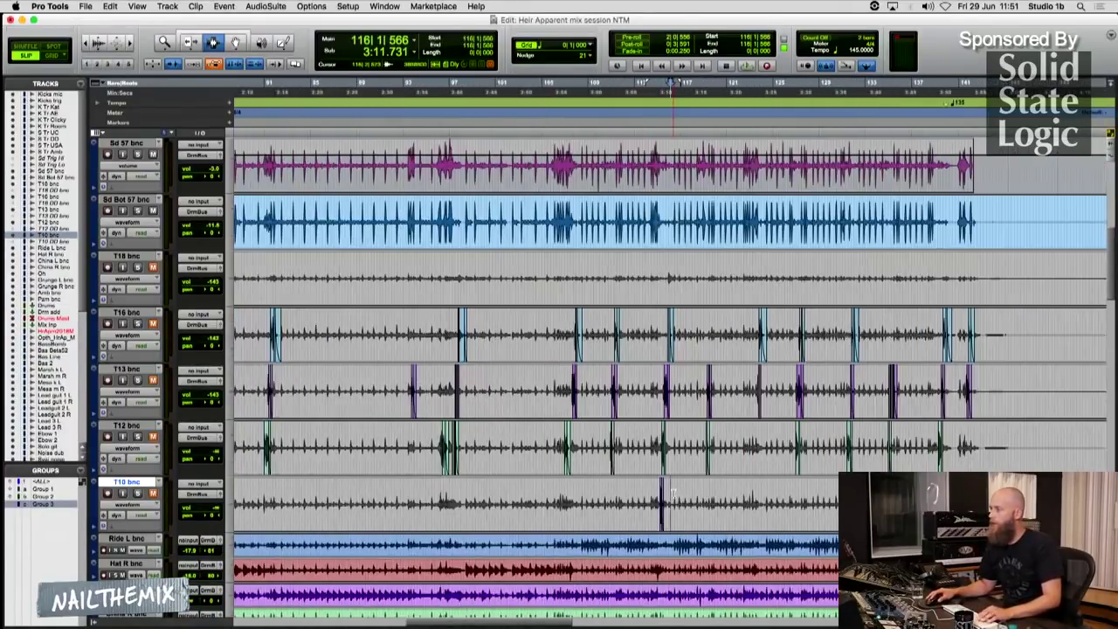
pyautogui.click(692, 495)
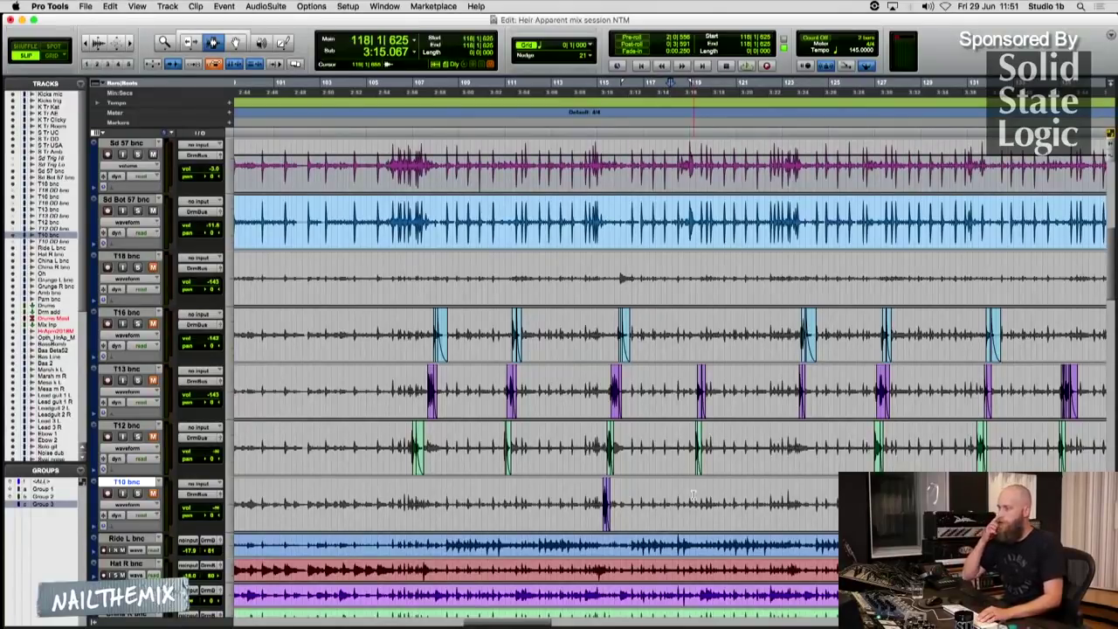
pyautogui.click(706, 499)
pyautogui.press('super+bracketright')
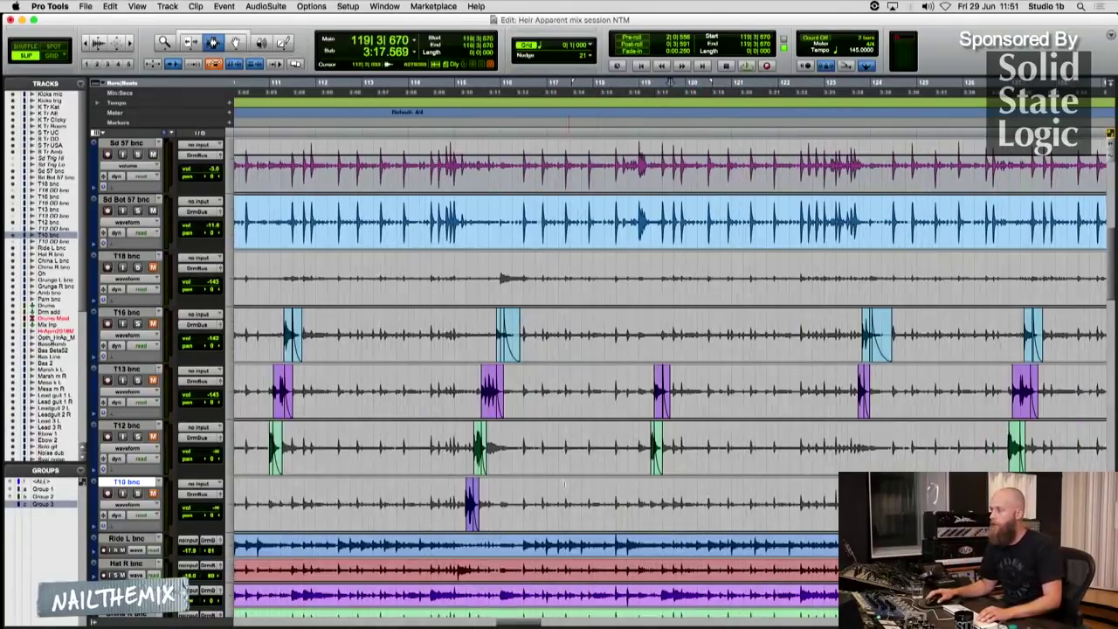
pyautogui.click(442, 471)
pyautogui.click(452, 486)
pyautogui.click(451, 491)
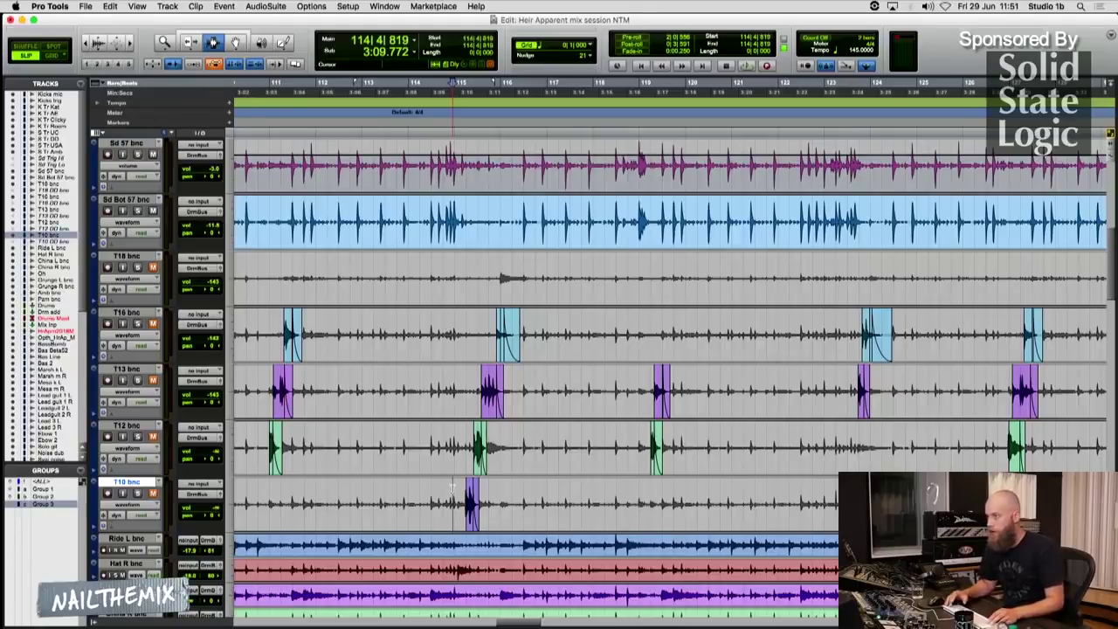
# Spread the tom tracks across the stereo field in the Mix window, with T16 at 44, T13 at 29 and T10 at 71
pyautogui.press('super+equal')
pyautogui.moveTo(780, 374); pyautogui.dragTo(788, 334)
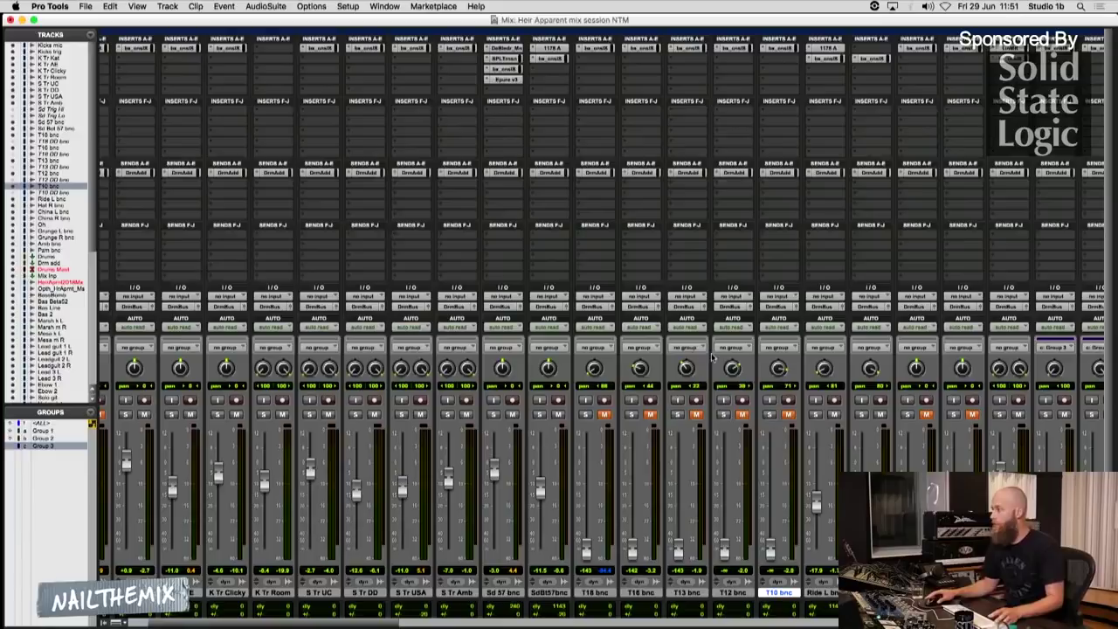
pyautogui.keyDown('alt'); pyautogui.click(686, 370); pyautogui.keyUp('alt')
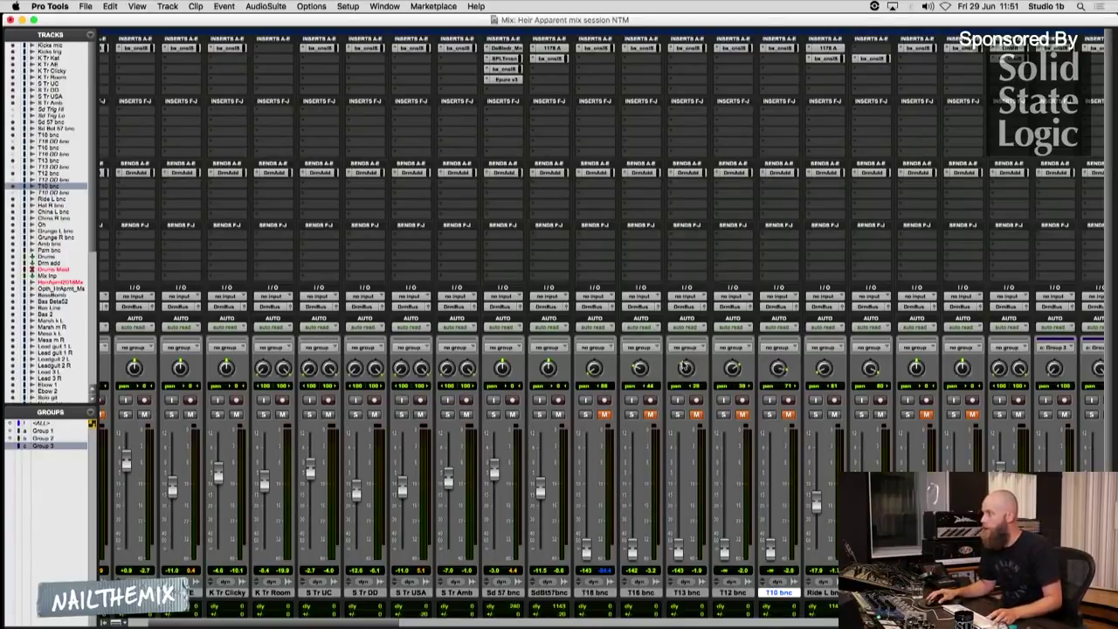
pyautogui.press('super+equal')
# Look over the tom hits from bar 117 onward in the Edit window, including the sections around bars 204 and 214
pyautogui.moveTo(559, 336); pyautogui.dragTo(590, 557)
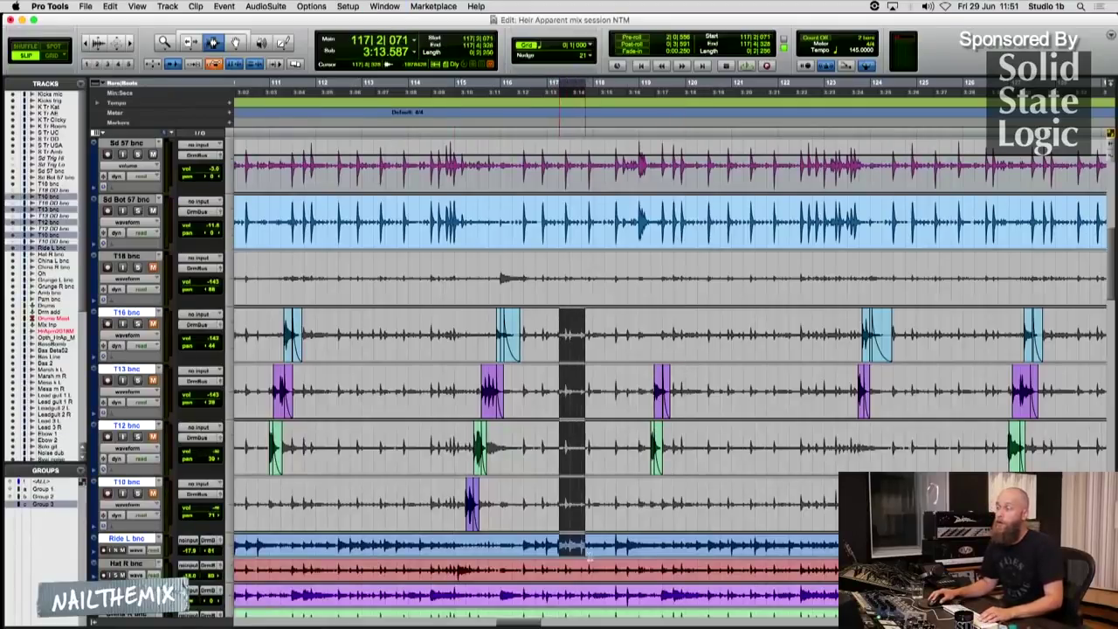
pyautogui.press('r')
pyautogui.press('r')
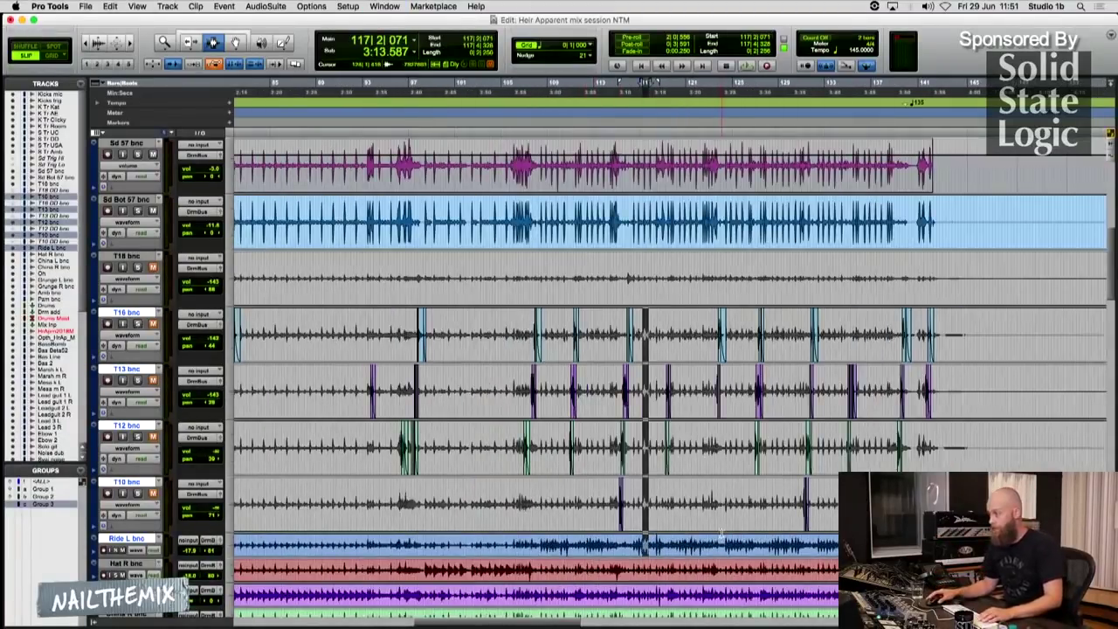
pyautogui.click(722, 530)
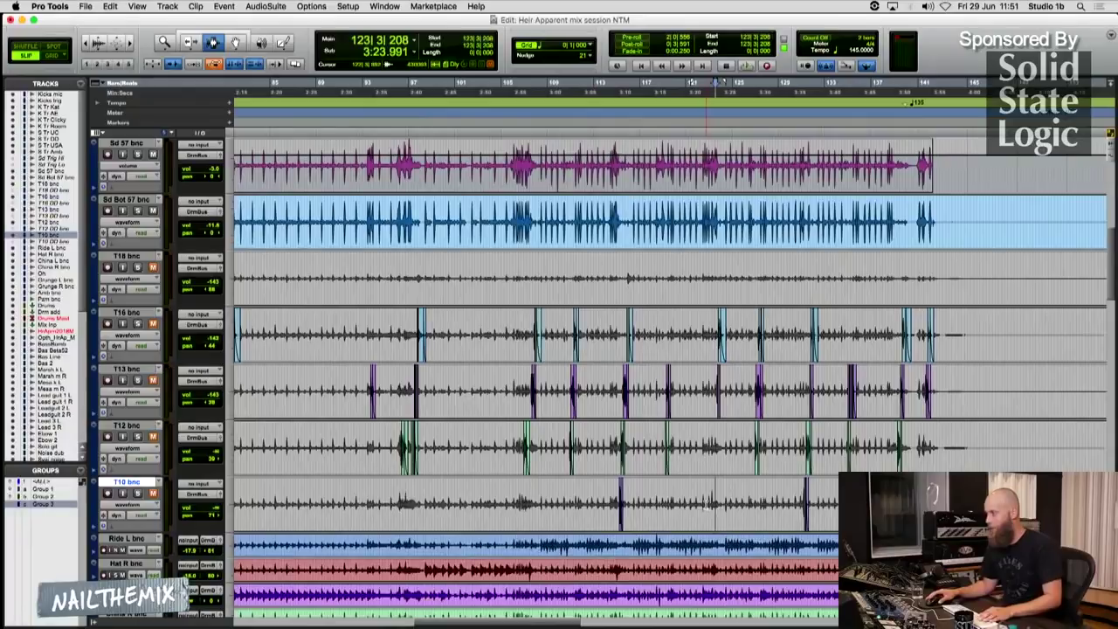
pyautogui.press('super+bracketleft')
pyautogui.press('super+bracketleft')
pyautogui.click(842, 487)
pyautogui.press('t')
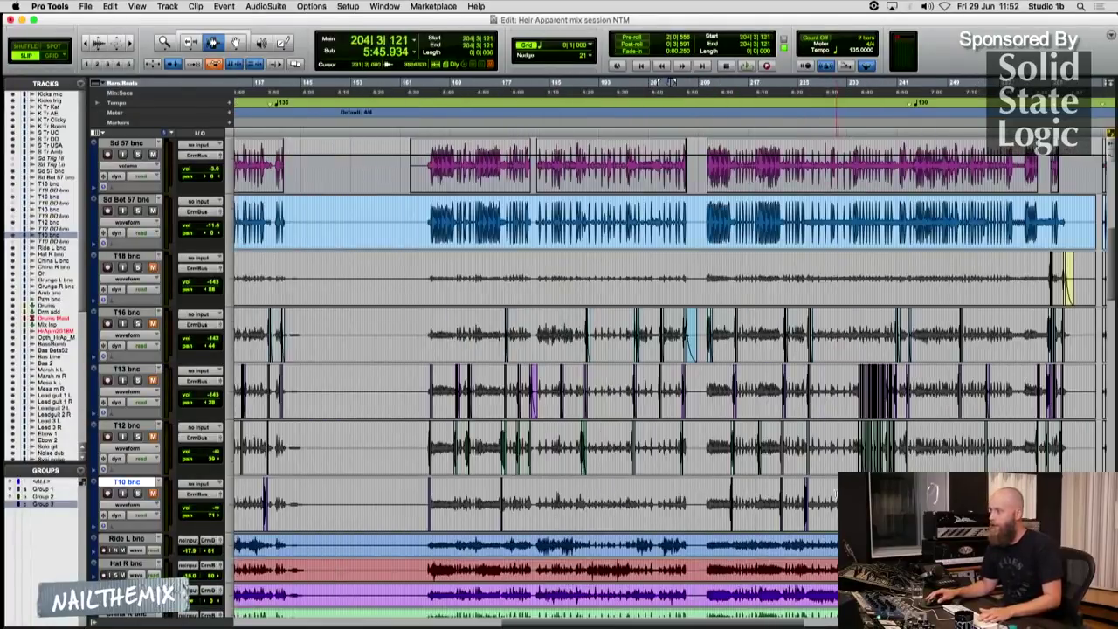
pyautogui.click(734, 497)
pyautogui.press('super+bracketright')
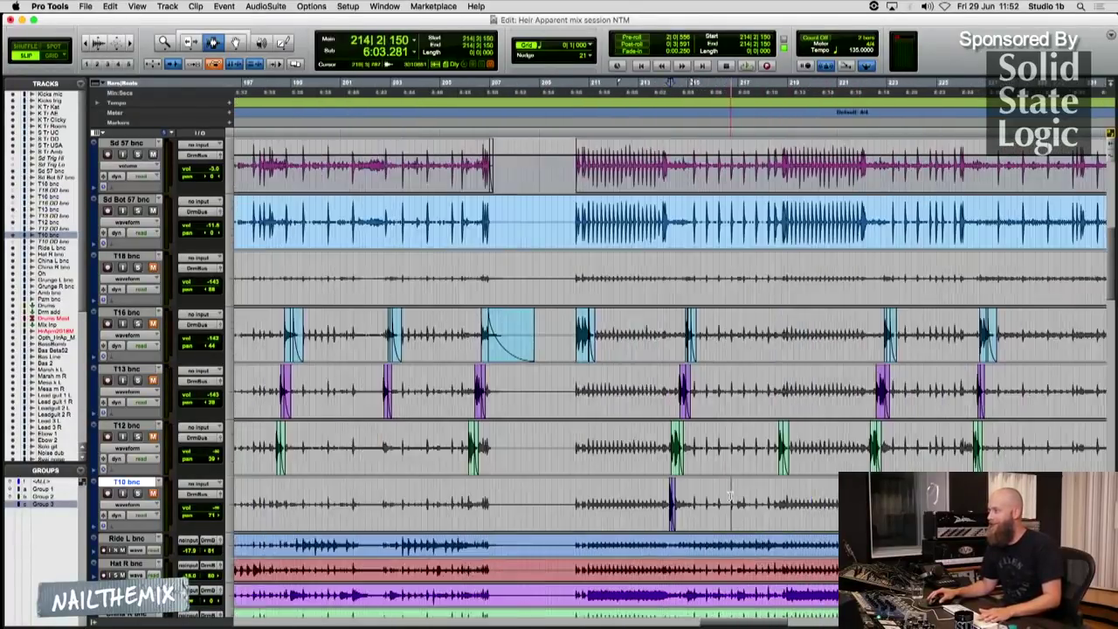
# Survey the tom hits in the later sections on the T10 bnc track, around bars 208 and 223
pyautogui.press('super+bracketright')
pyautogui.press('super+bracketleft')
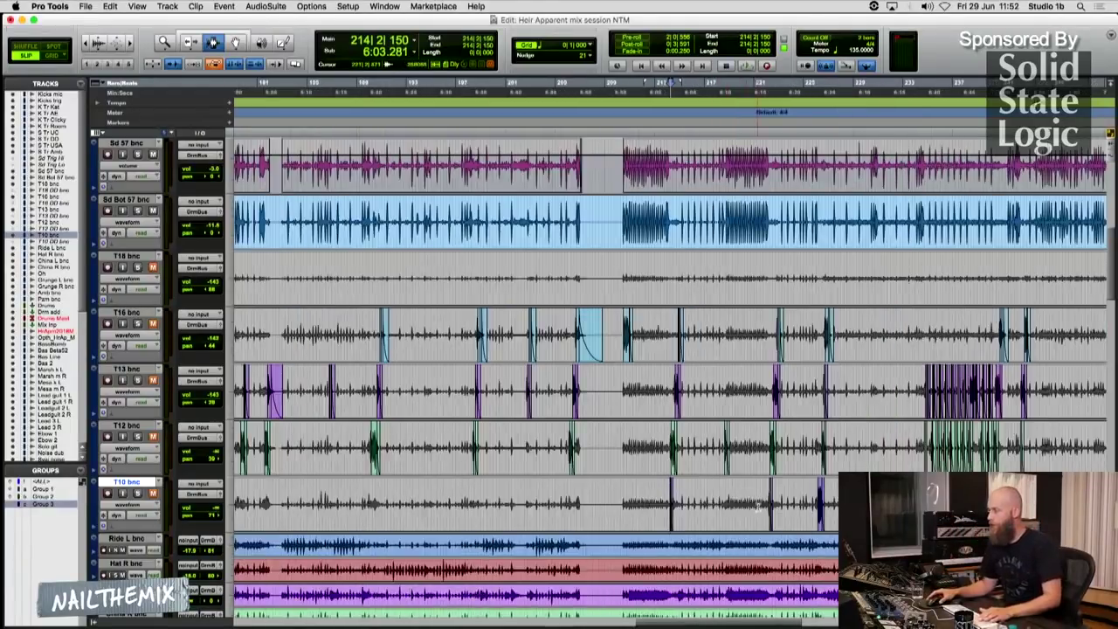
pyautogui.press('super+bracketleft')
pyautogui.press('super+bracketleft')
pyautogui.press('super+bracketleft')
pyautogui.click(772, 494)
pyautogui.click(652, 499)
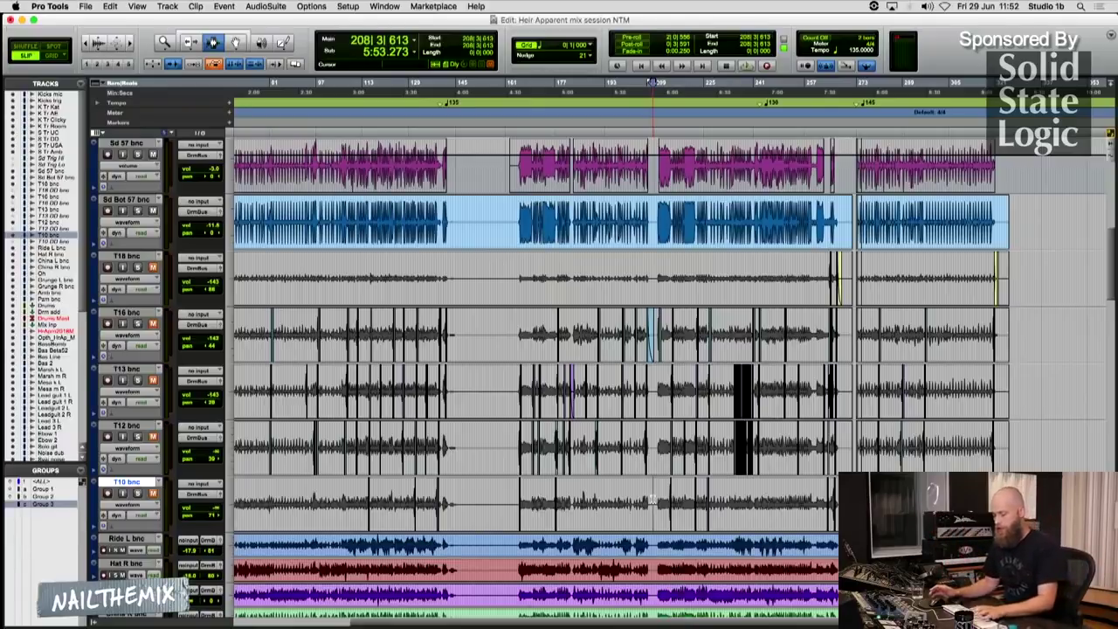
pyautogui.click(698, 486)
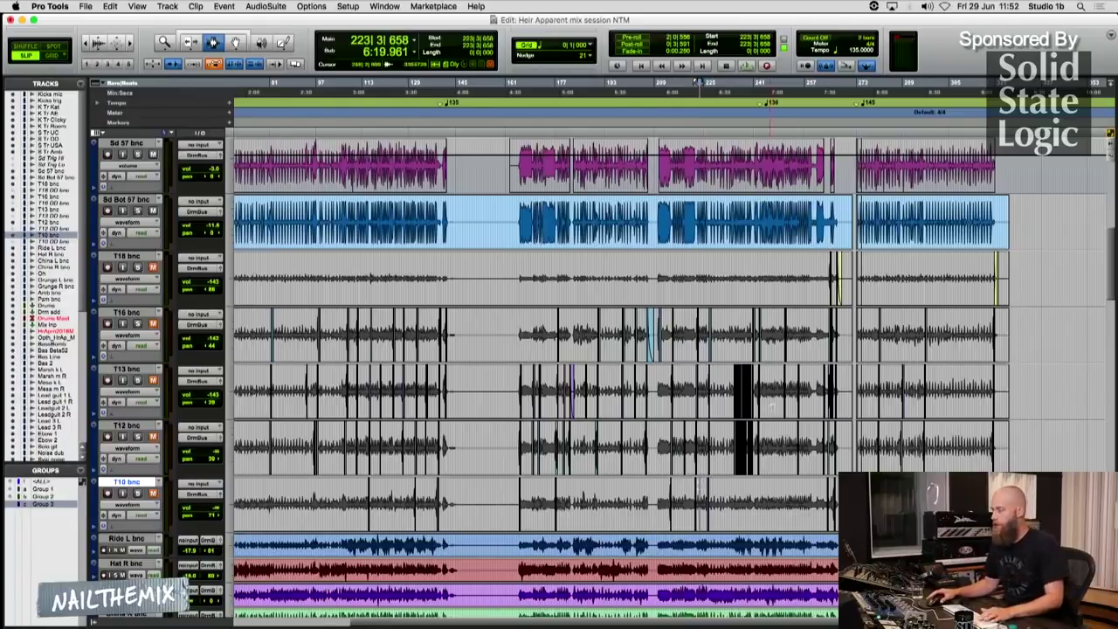
# Place the edit cursor on the T10 bnc track in bar 114, just ahead of the bar 115 tom fill
pyautogui.click(375, 449)
pyautogui.press('t')
pyautogui.press('t')
pyautogui.press('t')
pyautogui.press('t')
pyautogui.click(538, 499)
# Unmute the T18, T16, T13, T12 and T10 bnc tracks in the Mix window
pyautogui.press('super+equal')
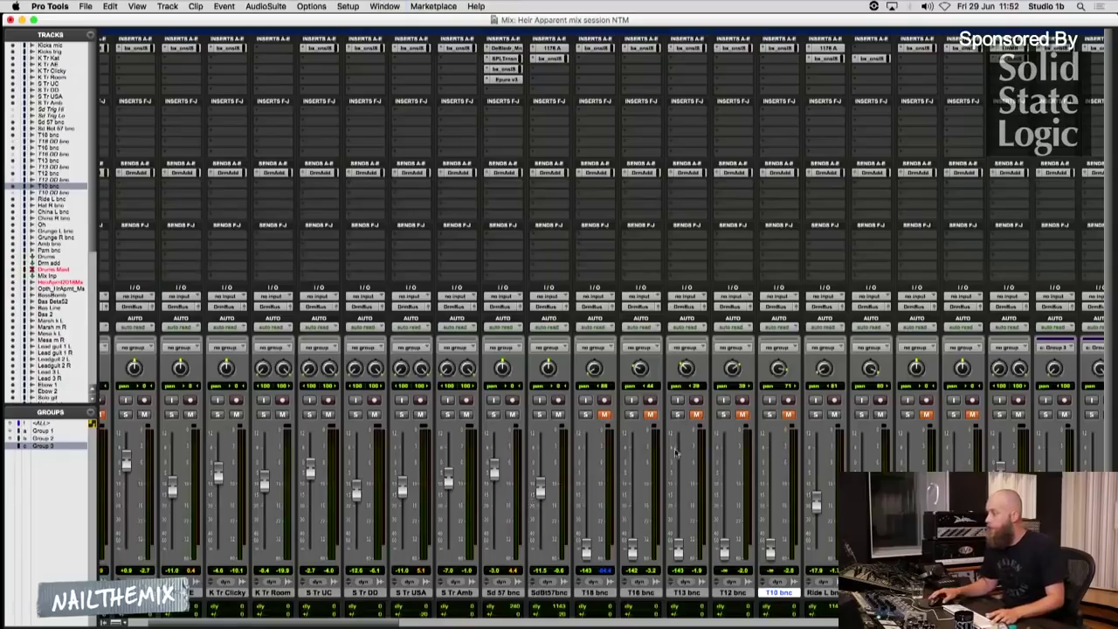
pyautogui.moveTo(789, 415); pyautogui.dragTo(647, 416)
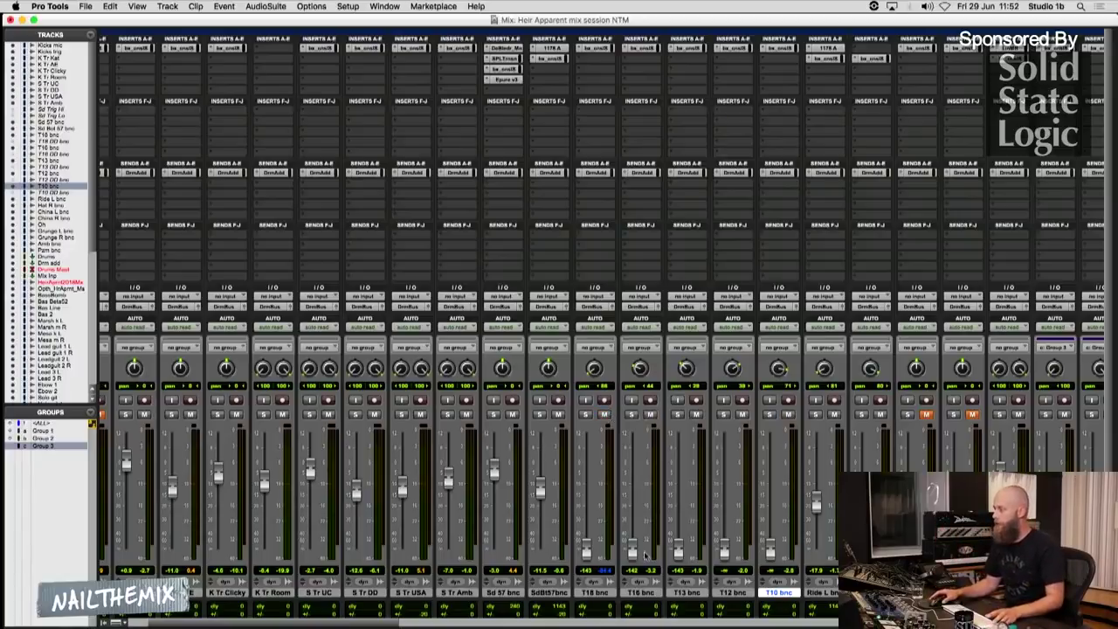
pyautogui.scroll(-3, 707, 578)
pyautogui.hscroll(5, 404, 524)
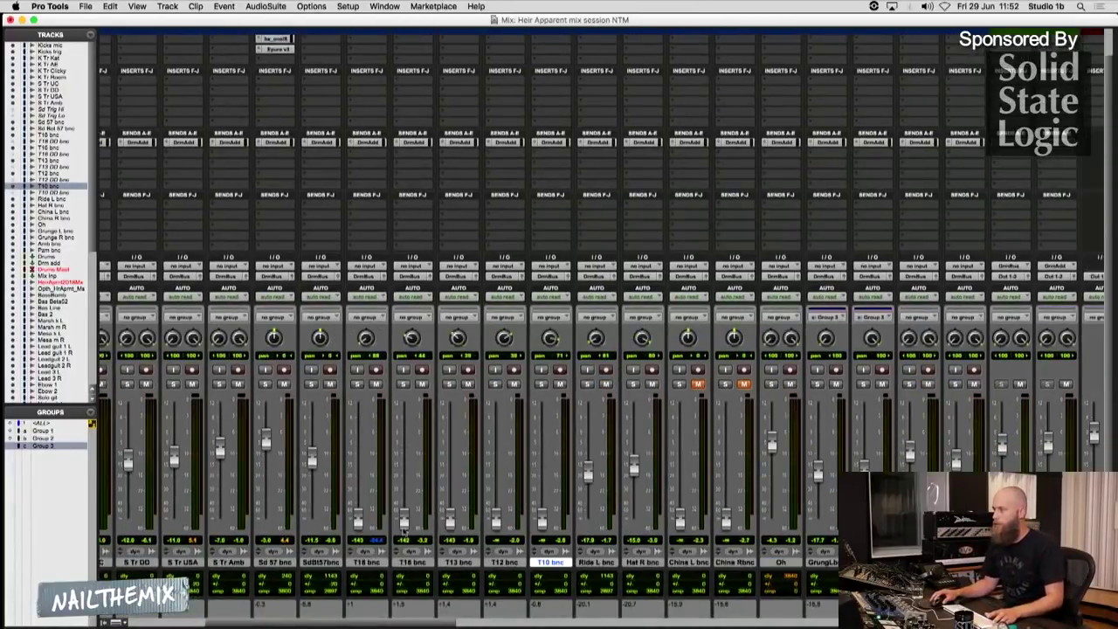
# Play the fill and raise the bnc faders: T18 -42.6, T16 about +4.5, T13 about -4, T12 -6.2 and T10 -2.5 dB
pyautogui.moveTo(360, 521); pyautogui.dragTo(406, 504)
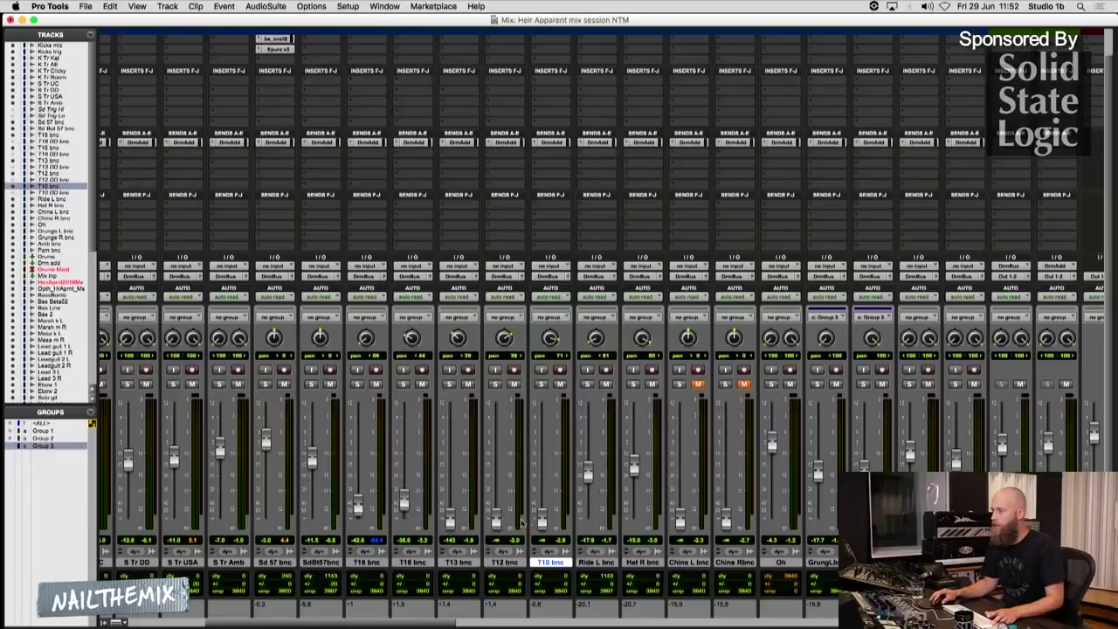
pyautogui.press('space')
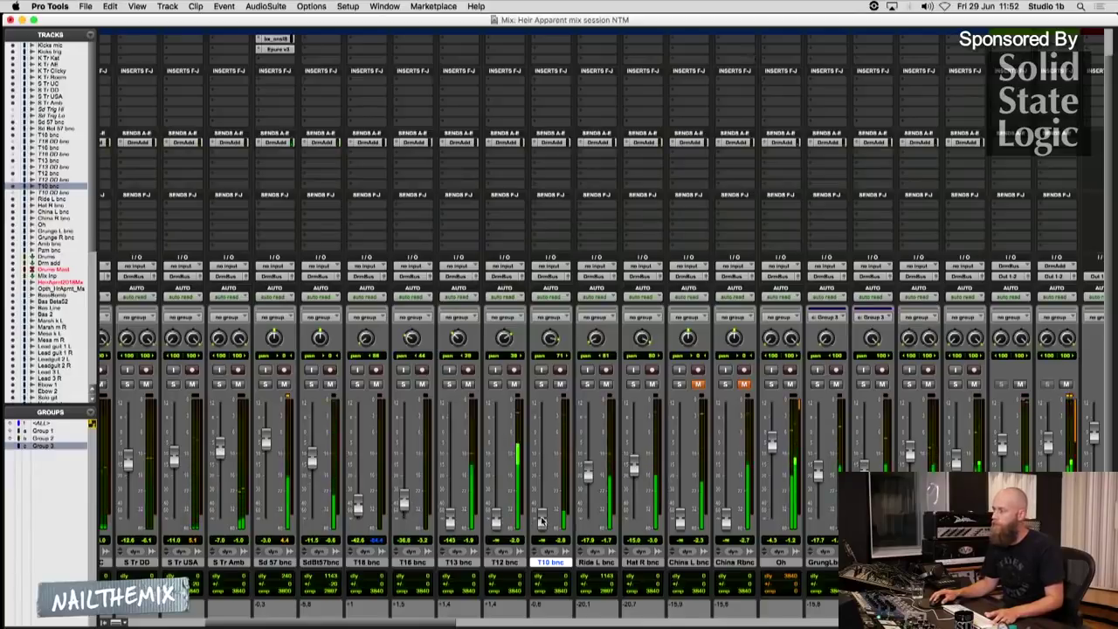
pyautogui.moveTo(541, 521); pyautogui.dragTo(545, 437)
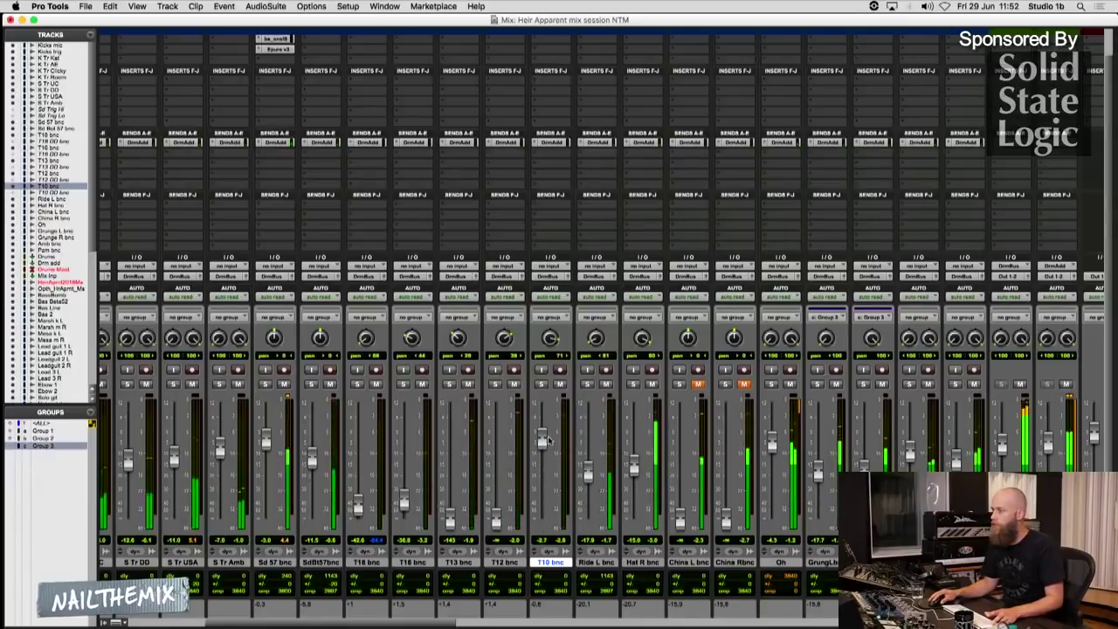
pyautogui.moveTo(496, 521); pyautogui.dragTo(498, 443)
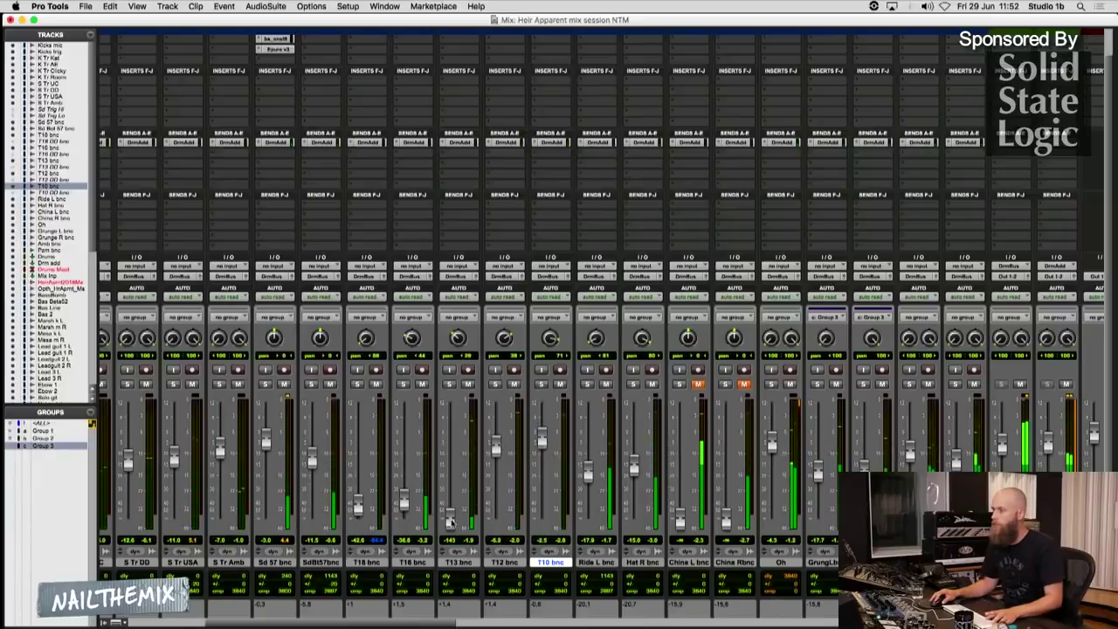
pyautogui.moveTo(450, 521); pyautogui.dragTo(454, 444)
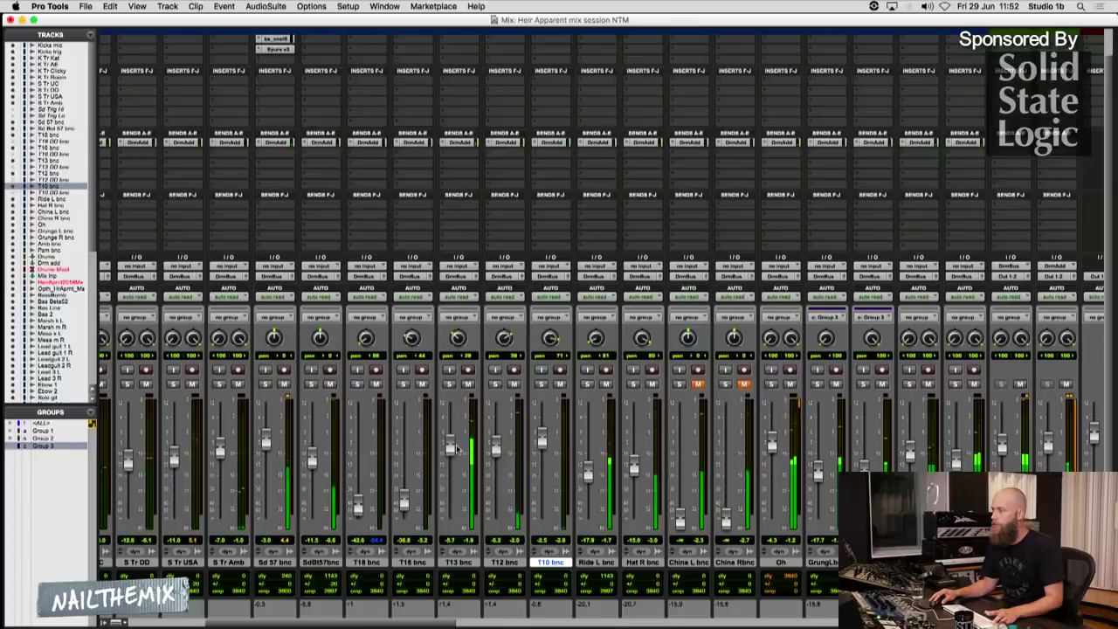
pyautogui.moveTo(404, 486); pyautogui.dragTo(409, 421)
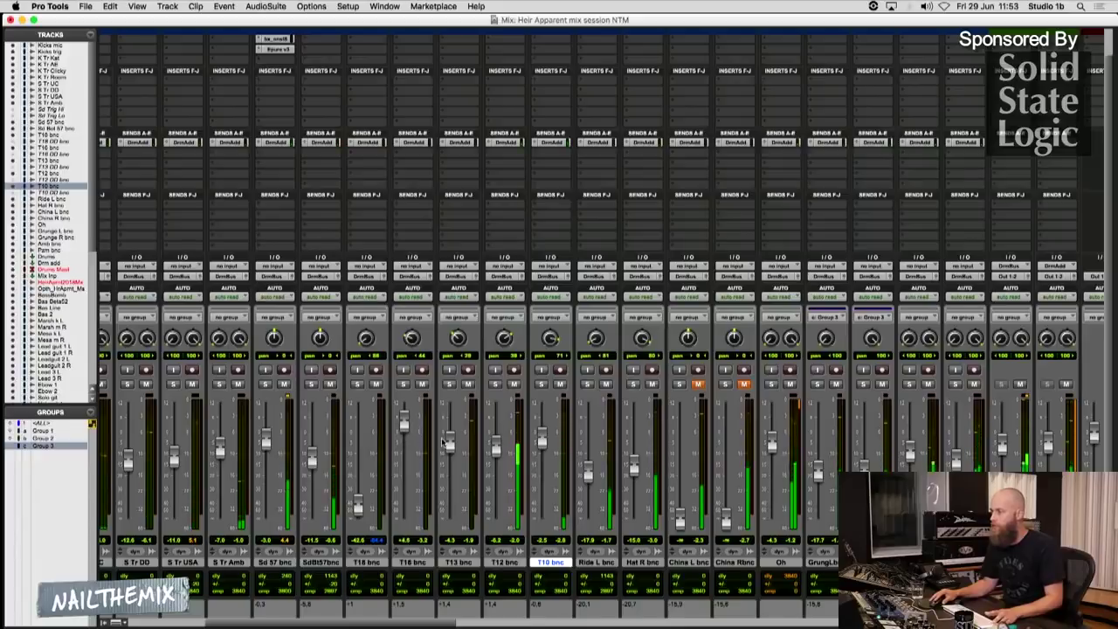
# Locate the earlier tom fill on the T13 bnc track and play the song from 80|3|190
pyautogui.press('super+equal')
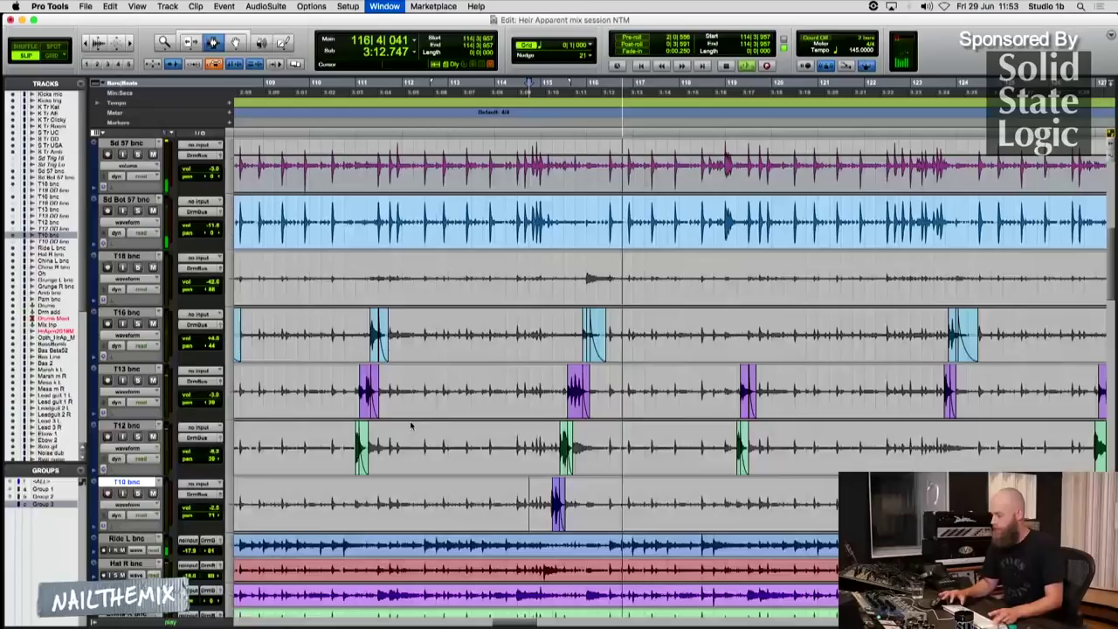
pyautogui.press('r')
pyautogui.click(488, 504)
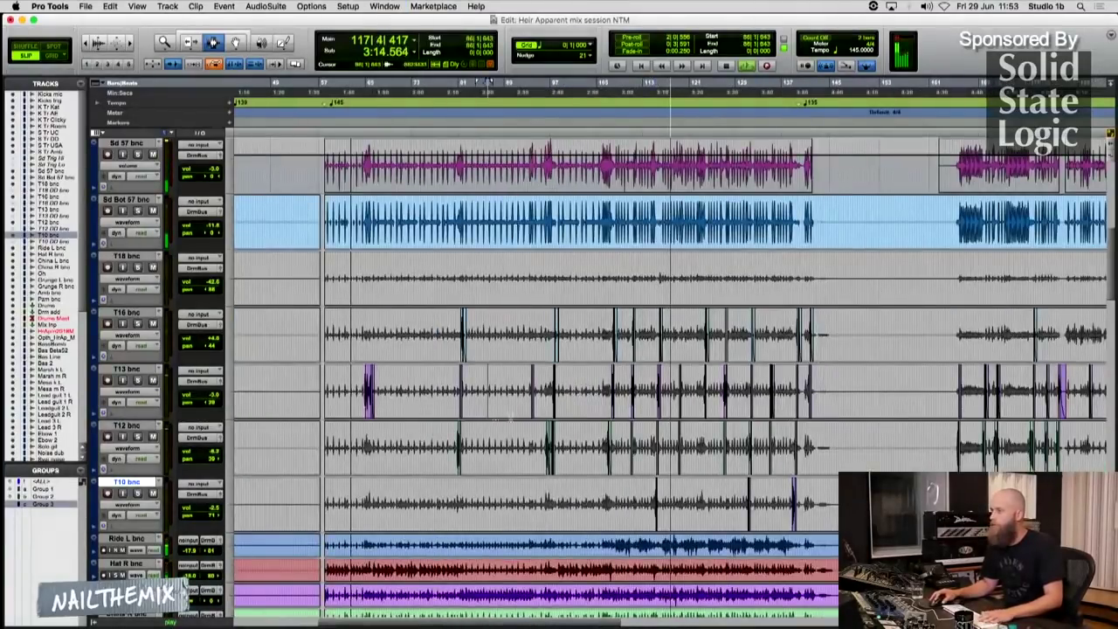
pyautogui.press('t')
pyautogui.press('t')
pyautogui.click(540, 398)
# Rebalance the bnc faders in the Mix window: T18 -2.7, T16 about -3, T13 -2.5 and T12 about -3.6 dB
pyautogui.press('super+equal')
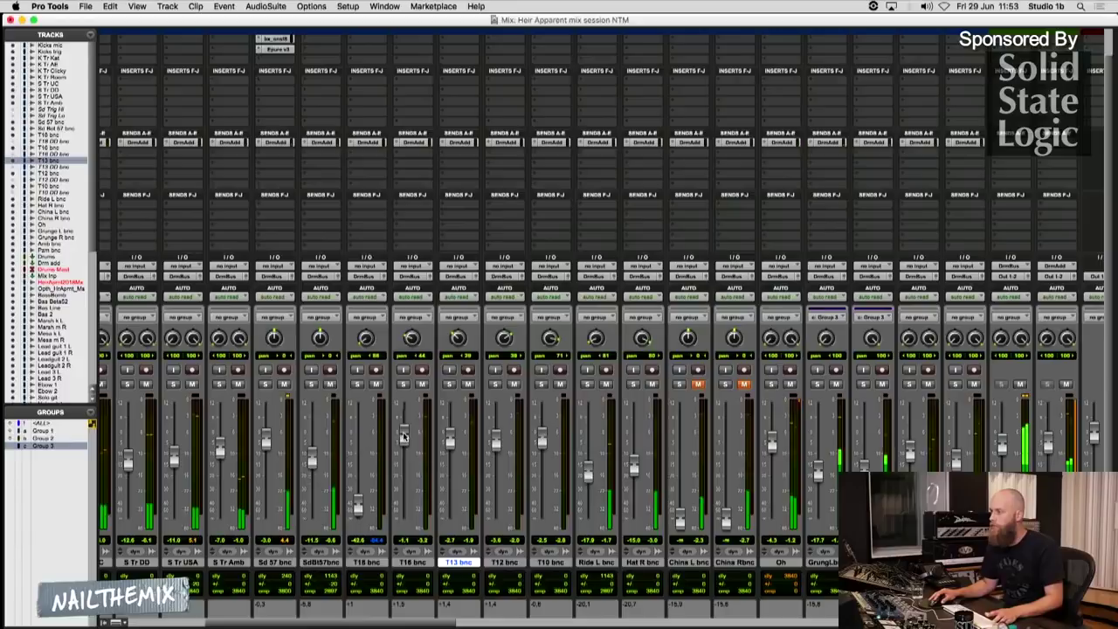
pyautogui.moveTo(406, 435); pyautogui.dragTo(407, 437)
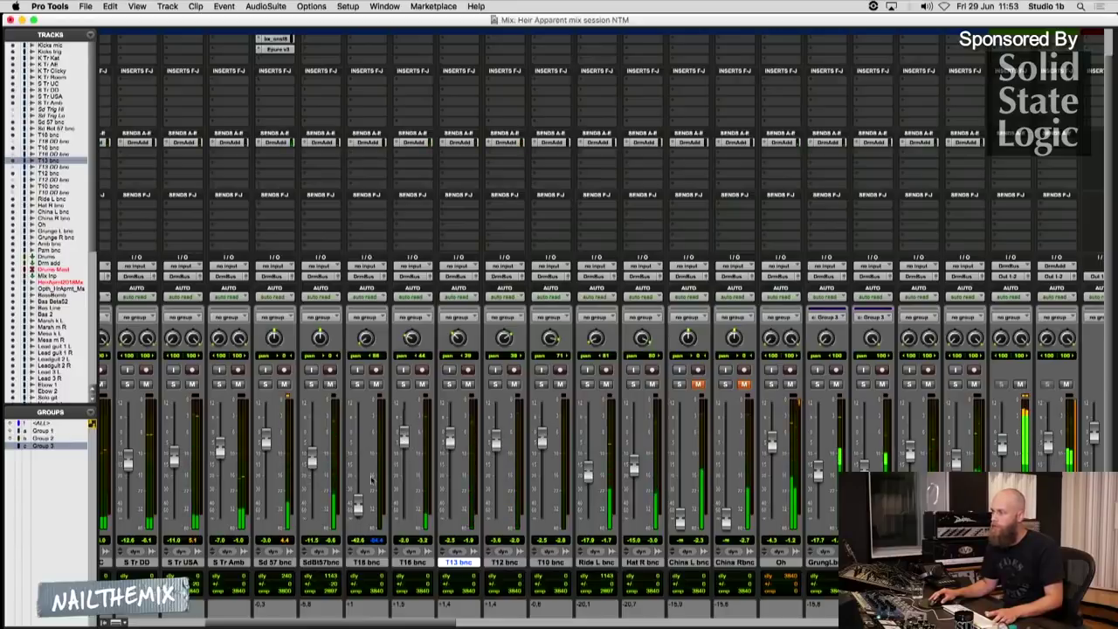
pyautogui.moveTo(360, 503); pyautogui.dragTo(367, 434)
# Play from 264|1|061 on the T16 bnc track, at the big closing tom fill
pyautogui.press('super+equal')
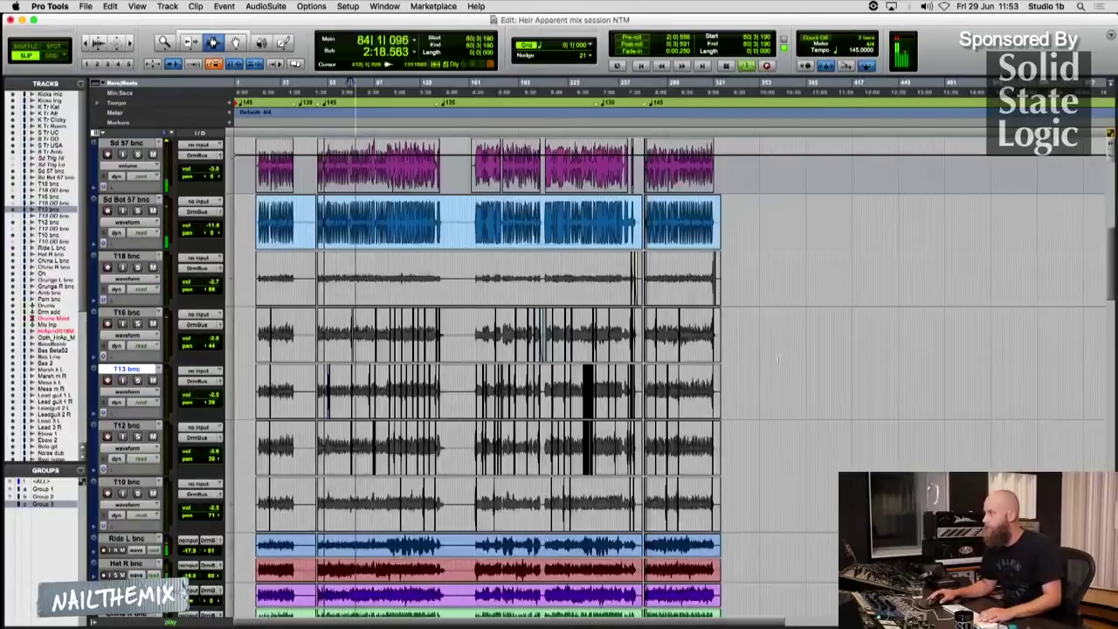
pyautogui.click(627, 337)
pyautogui.press('t')
pyautogui.press('t')
pyautogui.press('t')
pyautogui.press('t')
pyautogui.press('t')
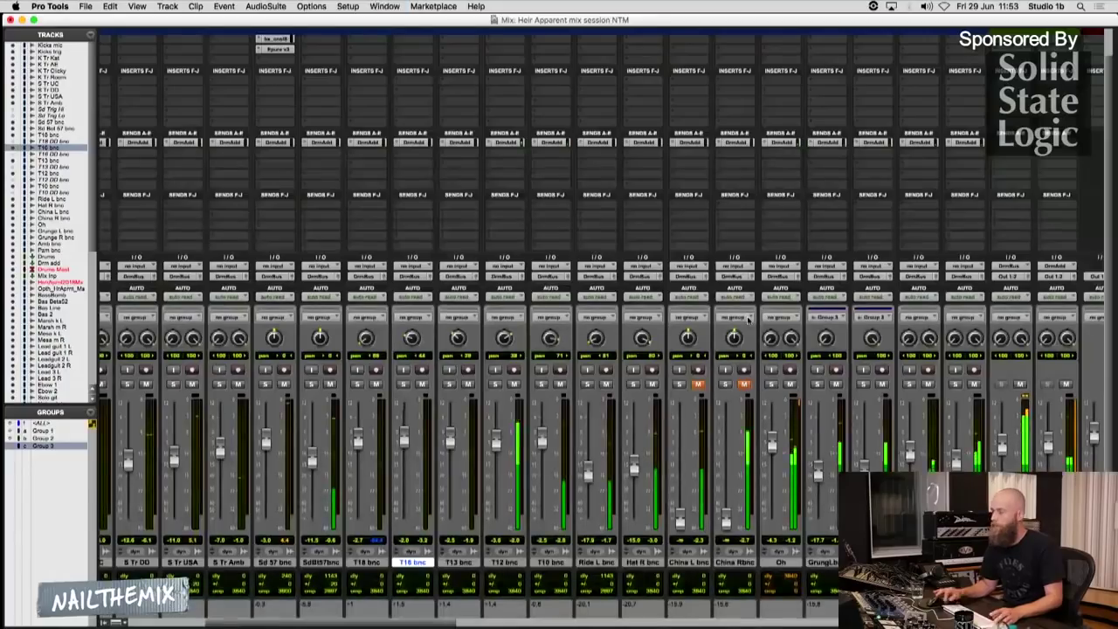
# Lower the bnc faders during the closing fill: T18 to -3.8, T16 to -4.1 and T13 to -4.1 dB
pyautogui.press('super+equal')
pyautogui.moveTo(450, 439); pyautogui.dragTo(405, 441)
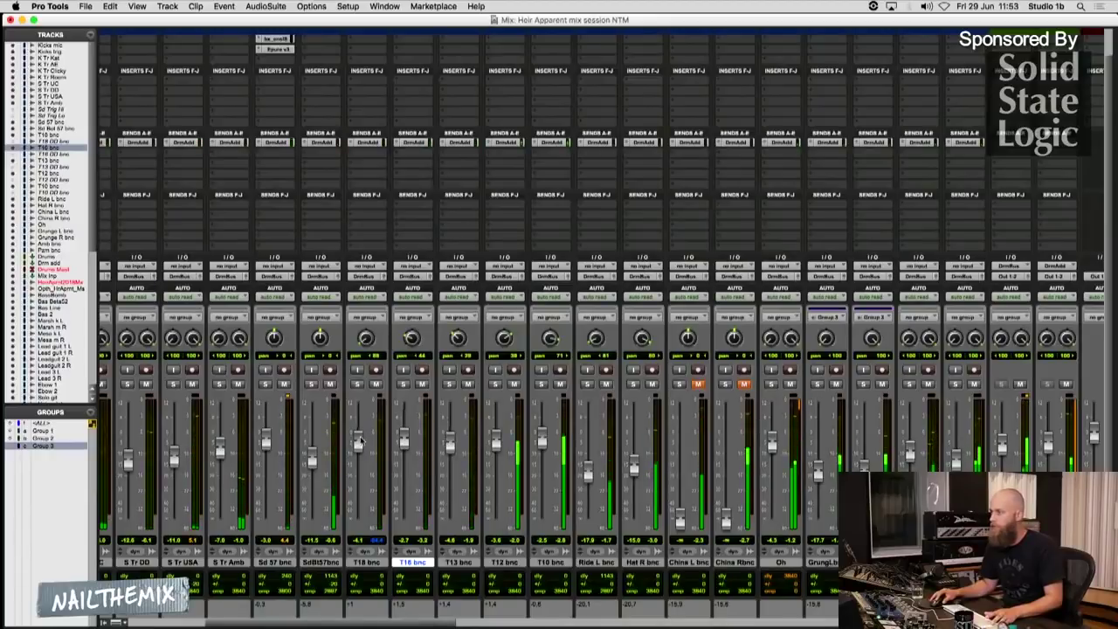
pyautogui.moveTo(449, 445); pyautogui.dragTo(359, 442)
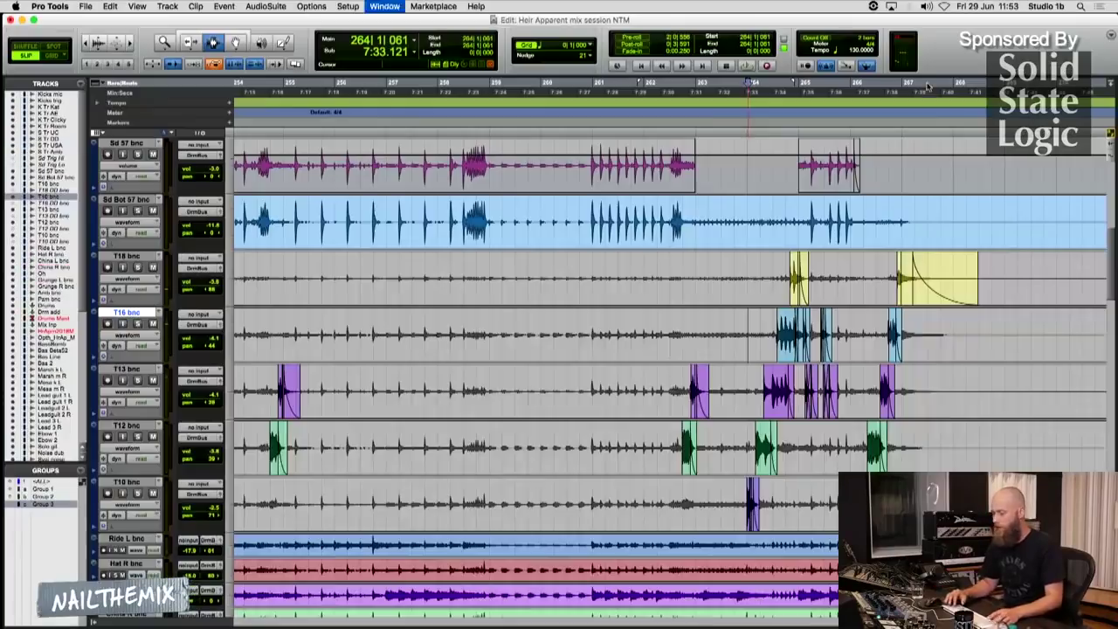
# Examine the tom clips of the closing fill around bars 264 to 267, up close and within the whole song
pyautogui.press('super+equal')
pyautogui.click(864, 384)
pyautogui.press('t')
pyautogui.press('t')
pyautogui.click(705, 382)
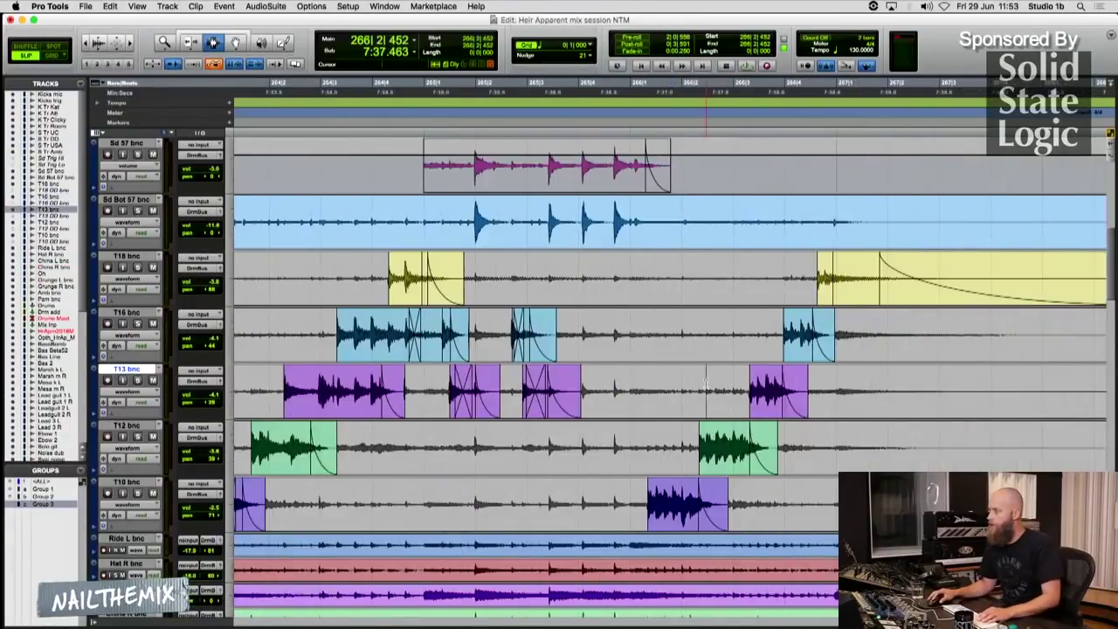
pyautogui.press('t')
pyautogui.click(847, 381)
pyautogui.press('r')
pyautogui.press('r')
pyautogui.press('r')
pyautogui.press('r')
pyautogui.press('r')
pyautogui.press('r')
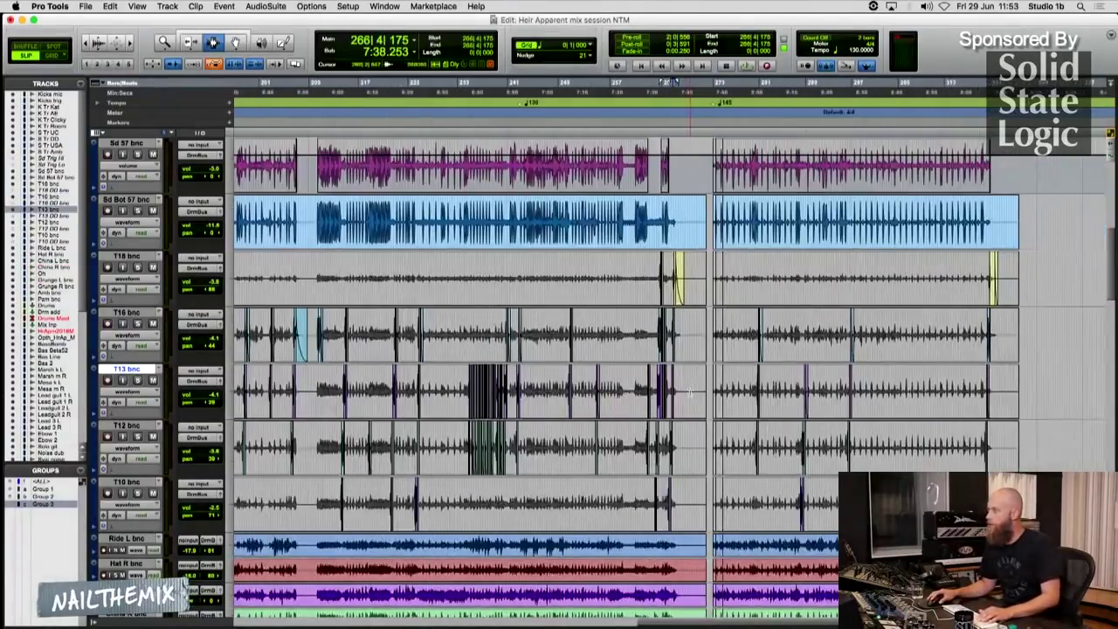
# Select the closing fill from 262|3|791 into bar 267 across the T13, T12 and T10 bnc tracks
pyautogui.press('t')
pyautogui.press('t')
pyautogui.press('t')
pyautogui.click(648, 399)
pyautogui.press('t')
pyautogui.click(684, 396)
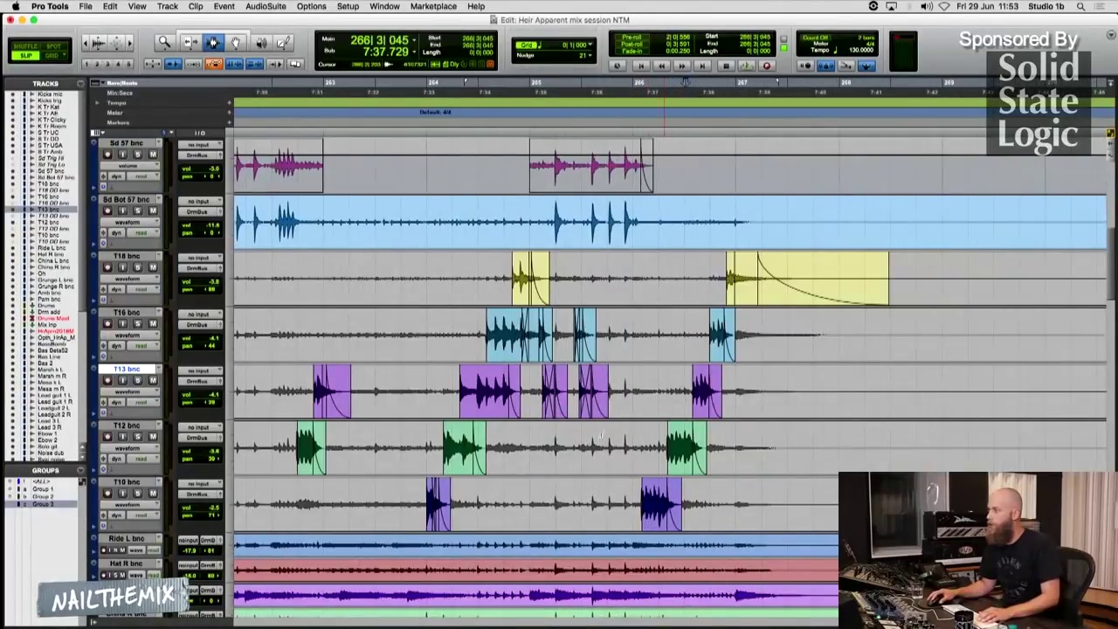
pyautogui.press('t')
pyautogui.press('r')
pyautogui.click(408, 454)
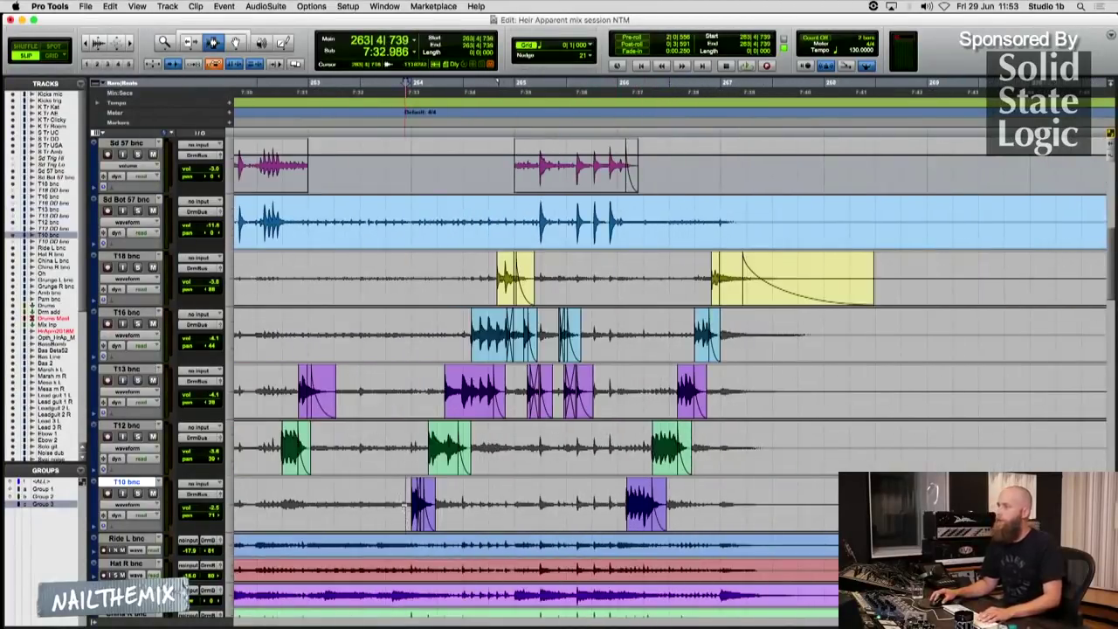
pyautogui.moveTo(390, 397); pyautogui.dragTo(767, 516)
pyautogui.keyDown('shift'); pyautogui.click(279, 484); pyautogui.keyUp('shift')
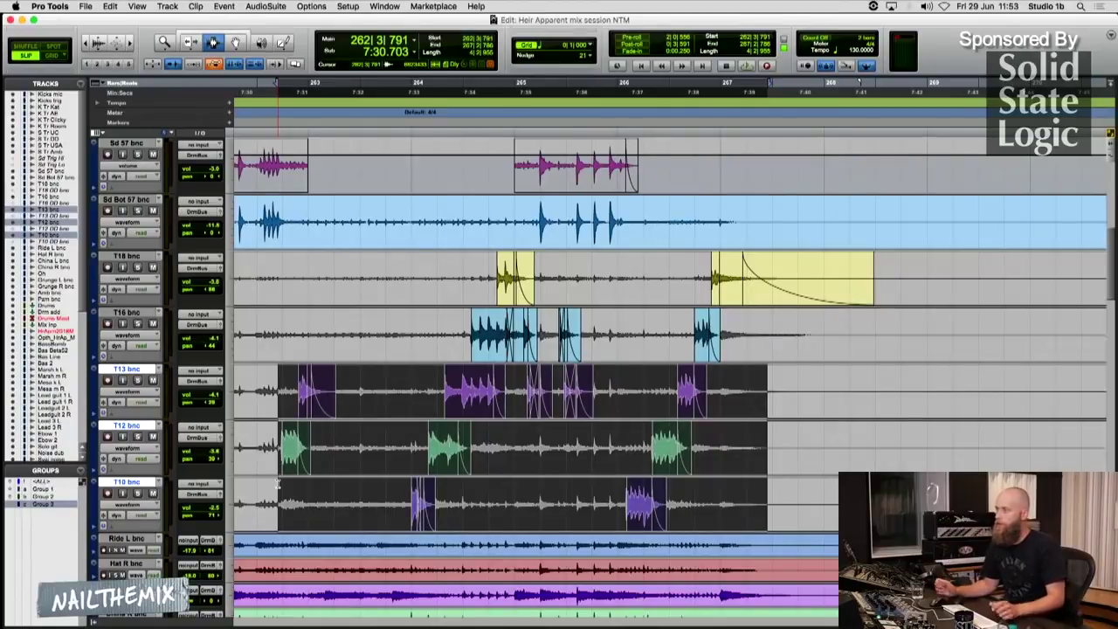
# Show the channel inserts in the Mix window and open the bx_console SSL 4000 E on T10 bnc
pyautogui.press('super+equal')
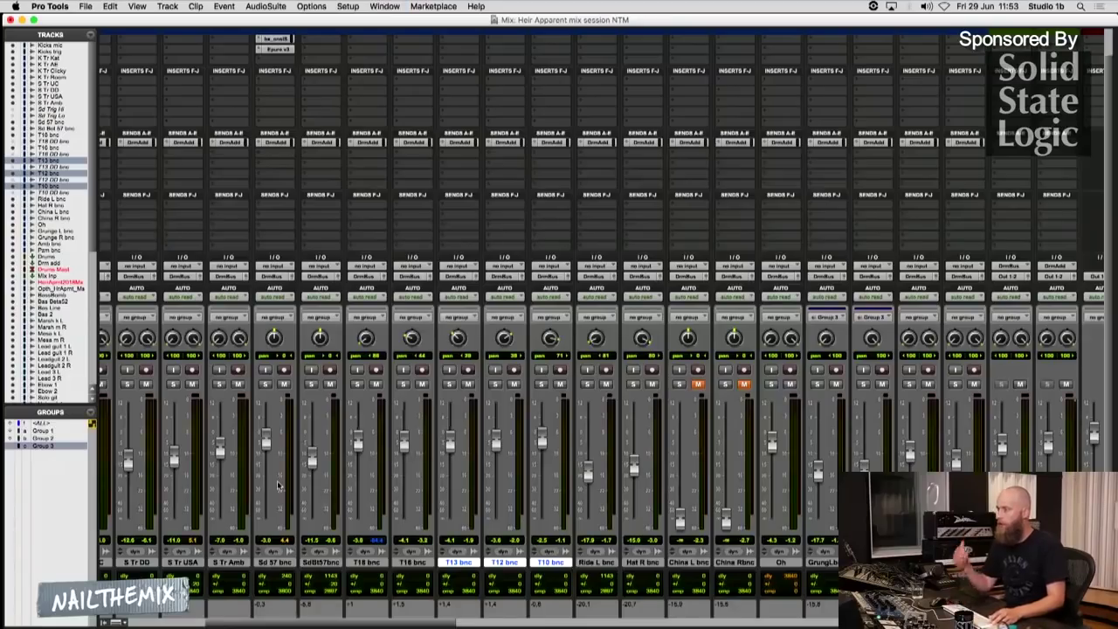
pyautogui.scroll(2, 541, 471)
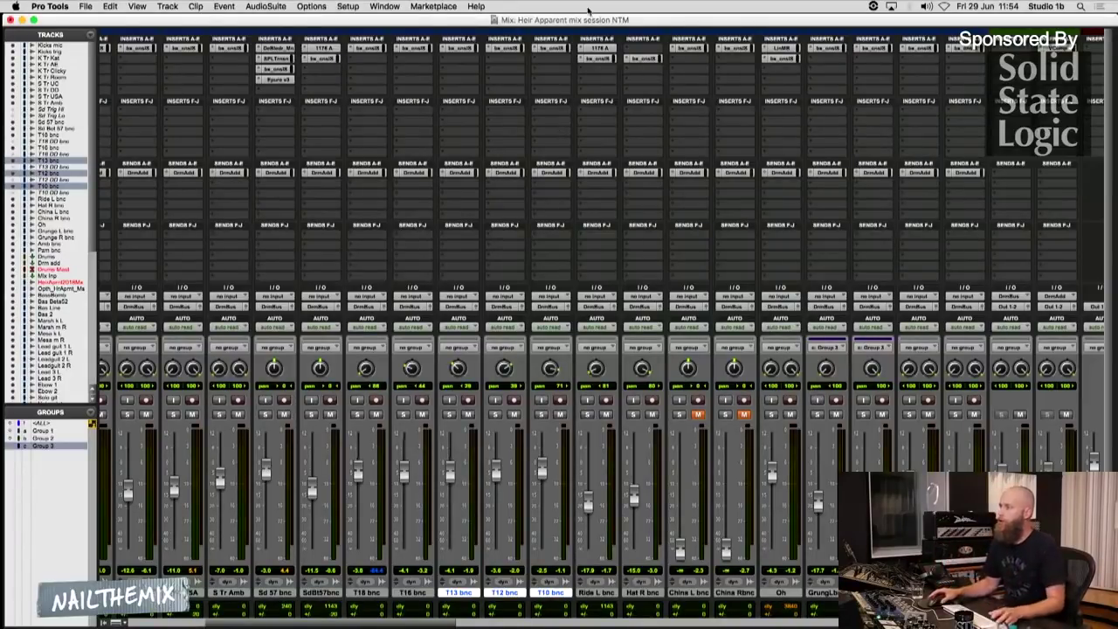
pyautogui.click(555, 49)
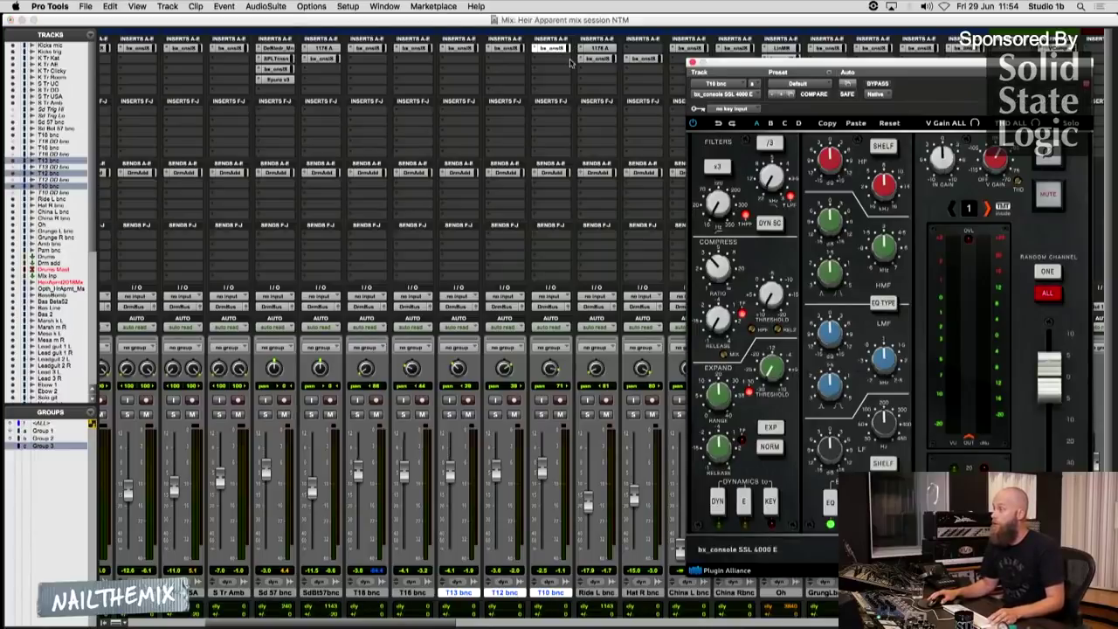
# Solo the T10 bnc track in the Edit window and play its hits from 263|4|804
pyautogui.press('super+equal')
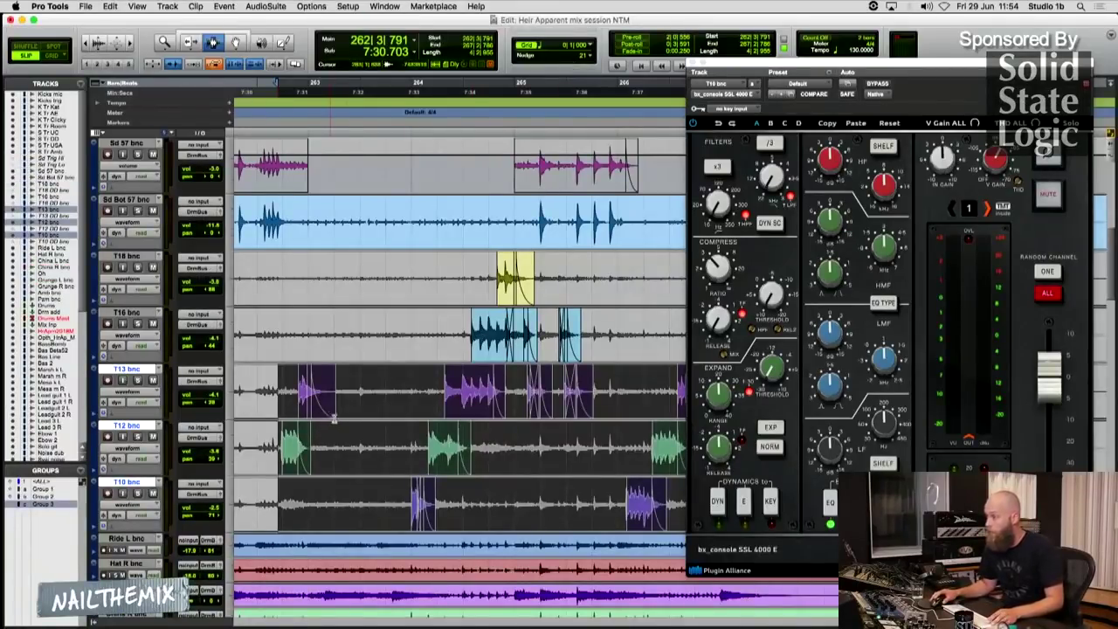
pyautogui.click(465, 469)
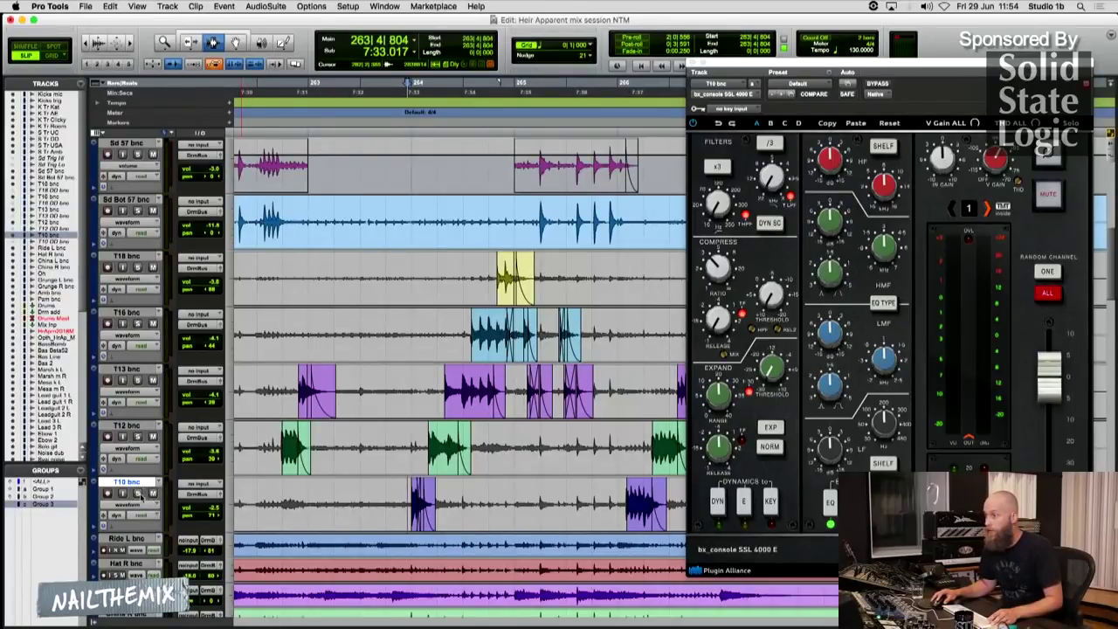
pyautogui.click(138, 494)
pyautogui.press('space')
pyautogui.press('space')
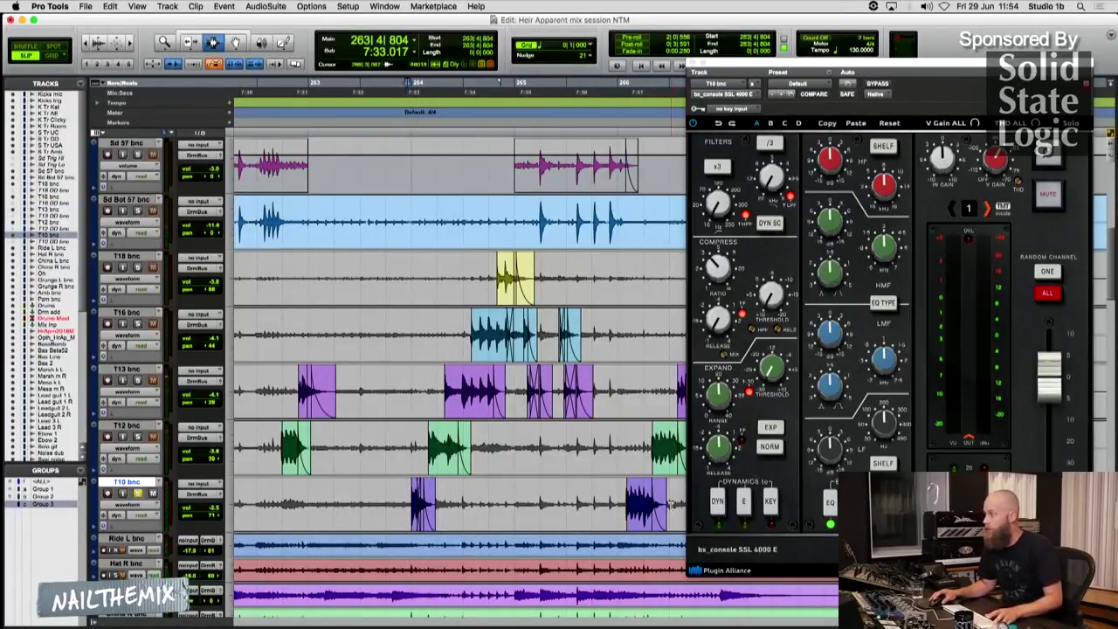
# Place the edit cursor at 266|1|187, just ahead of the last T10 bnc clip, and audition the hits
pyautogui.click(647, 505)
pyautogui.click(625, 500)
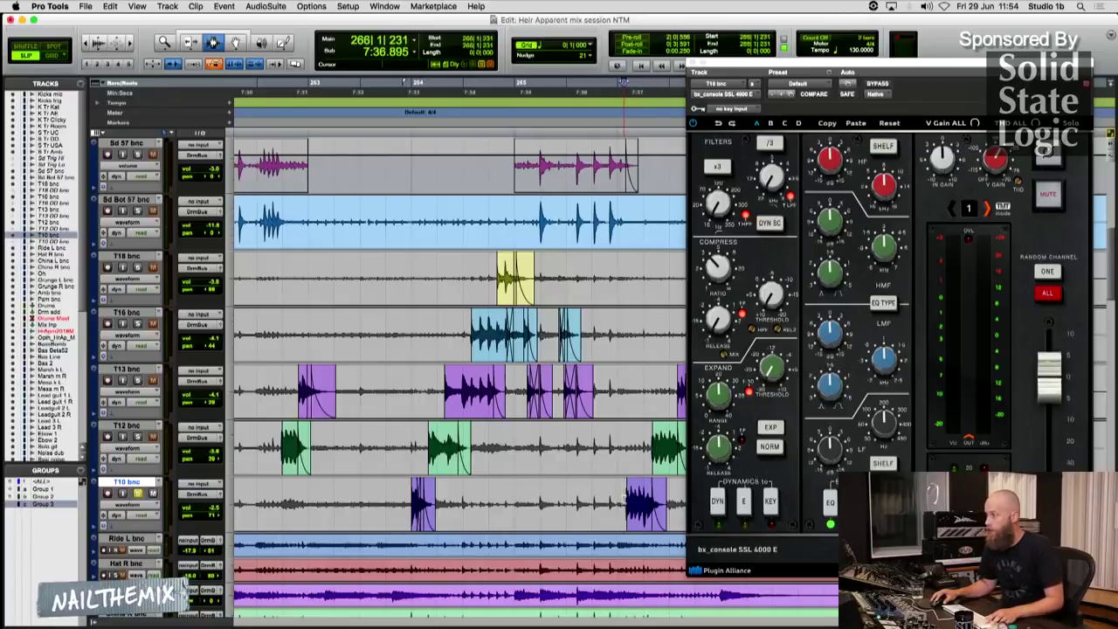
pyautogui.press('space')
pyautogui.press('space')
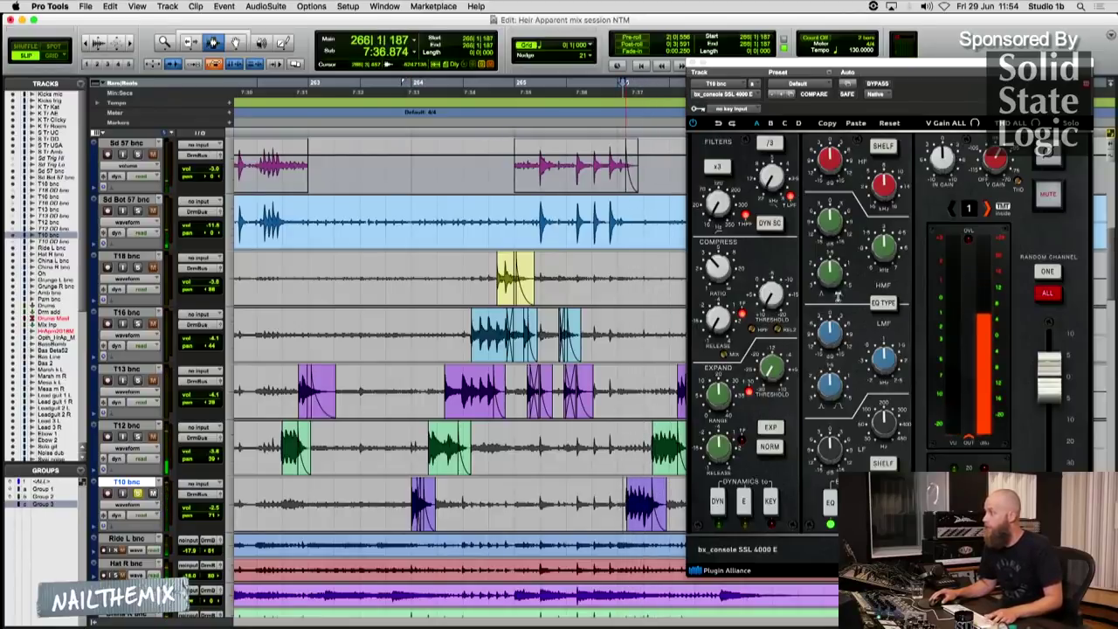
# Cut the LMF band in the T10 bnc channel strip and tune its frequency while replaying the hits
pyautogui.moveTo(883, 358); pyautogui.dragTo(877, 376)
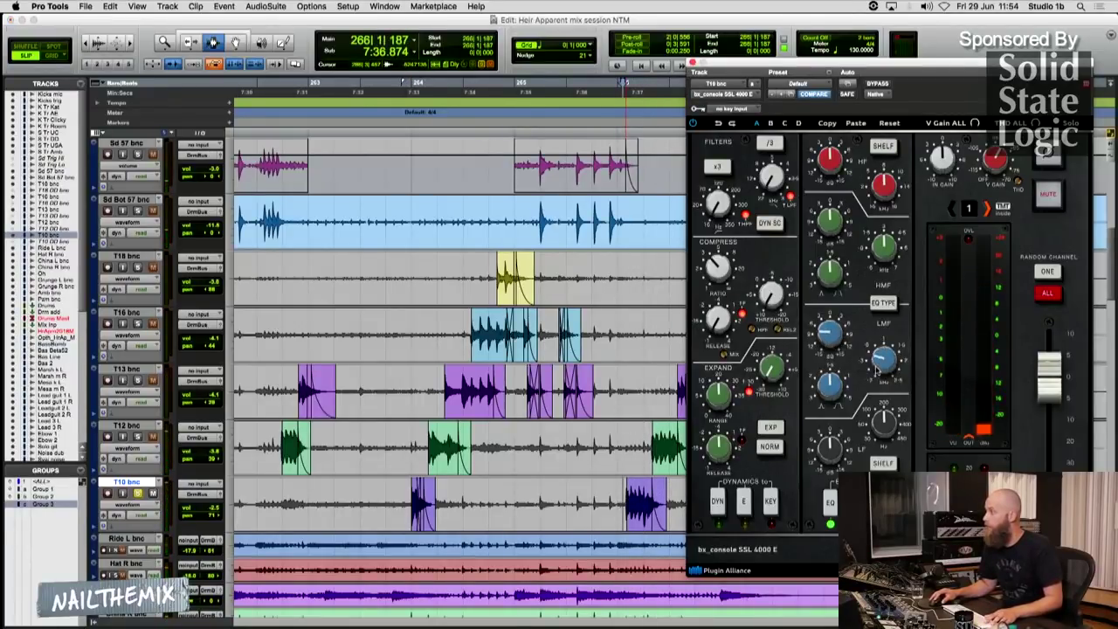
pyautogui.press('space')
pyautogui.press('space')
pyautogui.press('space')
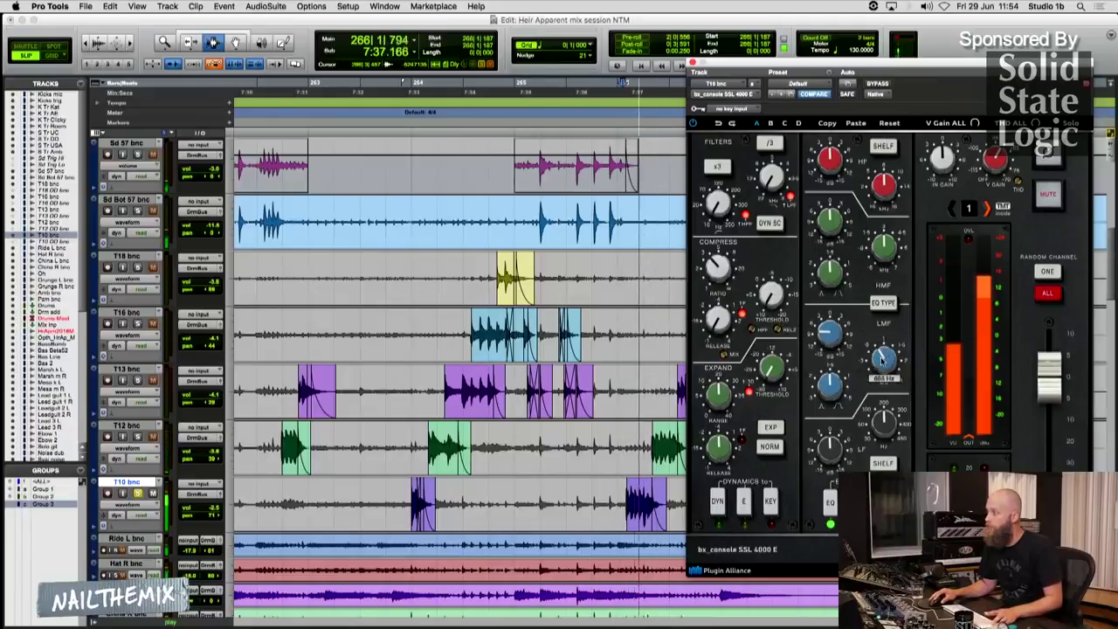
pyautogui.press('space')
pyautogui.press('space')
pyautogui.press('space')
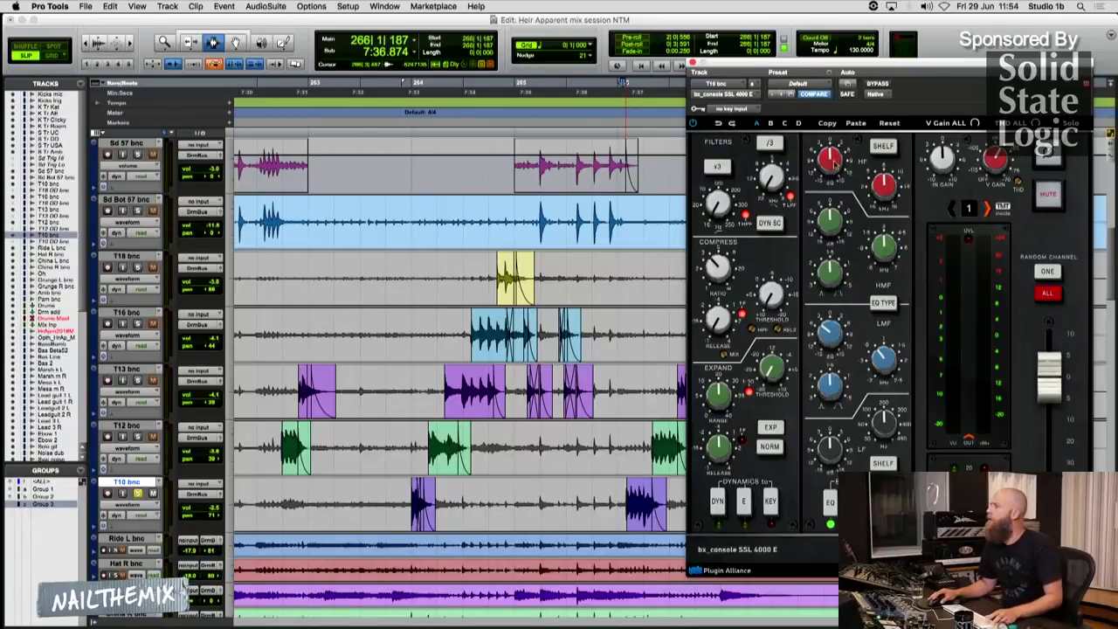
# Lower the T10 bnc low-pass filter to about 10 kHz during playback and return the edit cursor to 266|1|187
pyautogui.press('space')
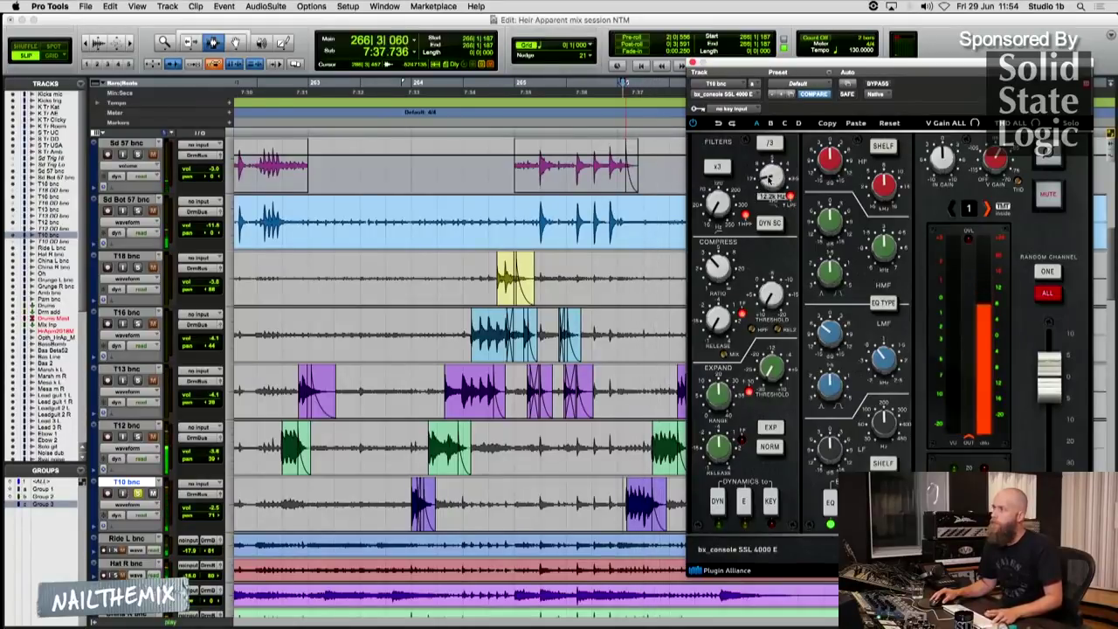
pyautogui.press('space')
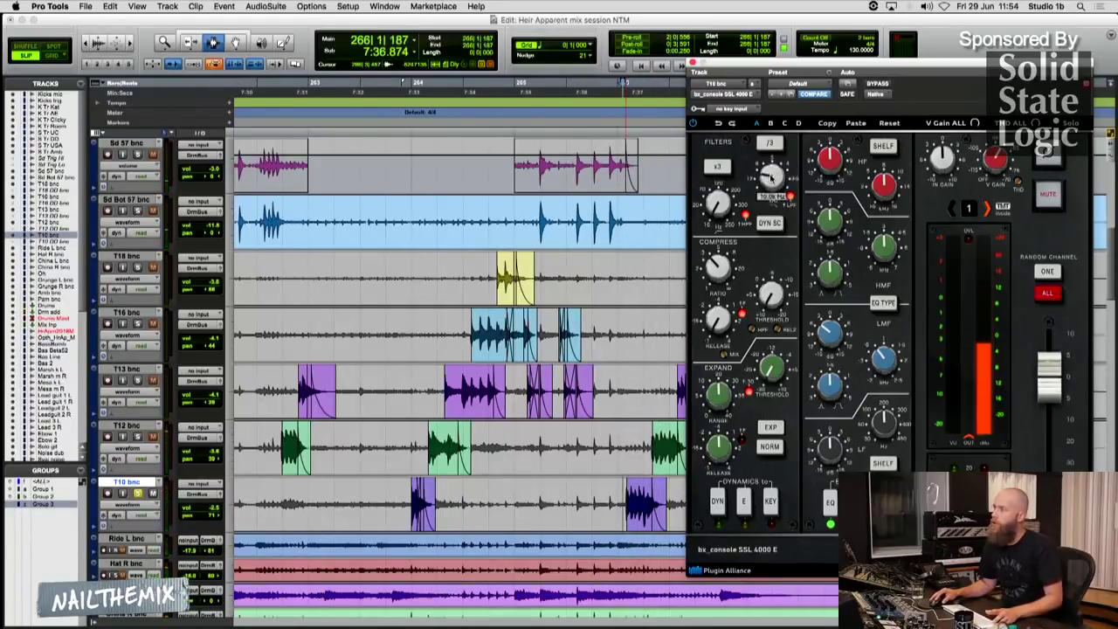
pyautogui.click(629, 504)
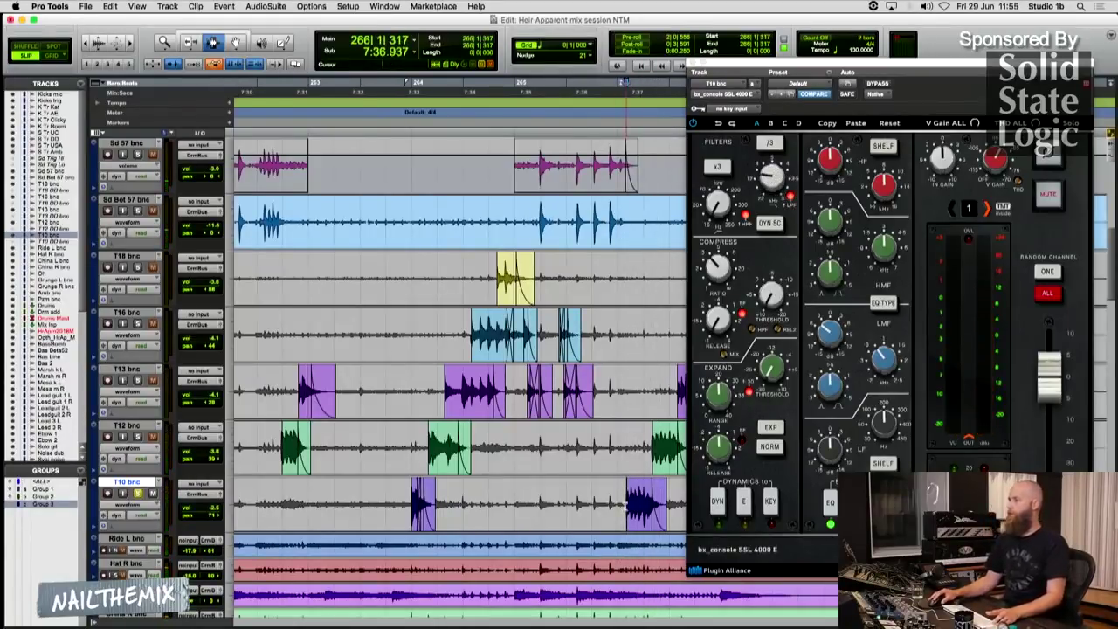
pyautogui.click(622, 504)
pyautogui.click(625, 503)
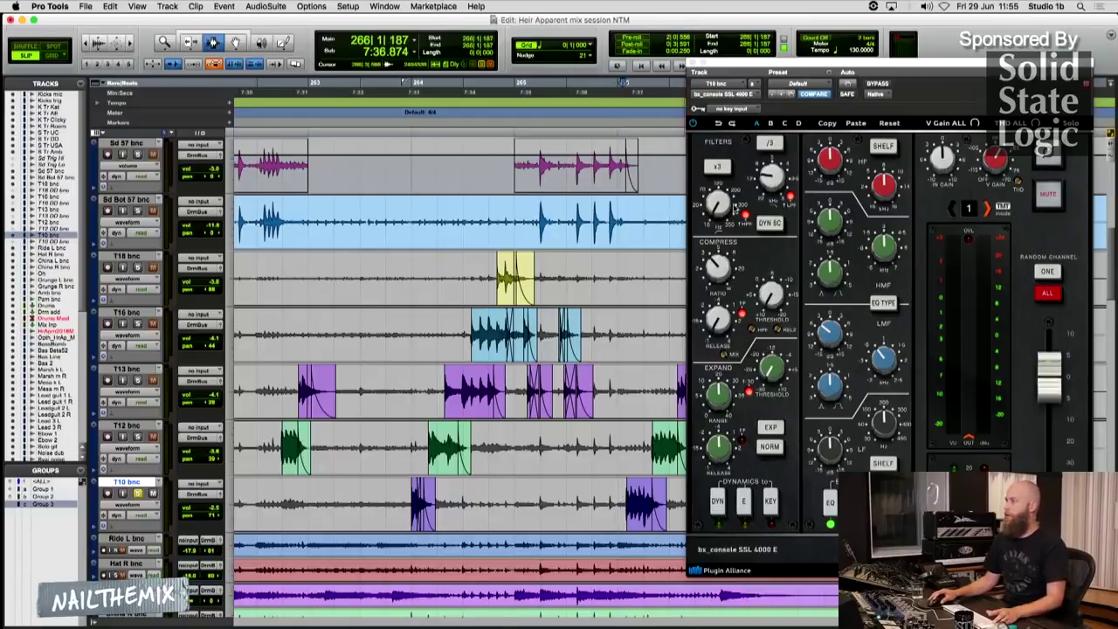
# Raise the T10 bnc high-pass filter, switch the LF band to bell, adjust its boost and frequency, and play the hits
pyautogui.moveTo(719, 204); pyautogui.dragTo(724, 182)
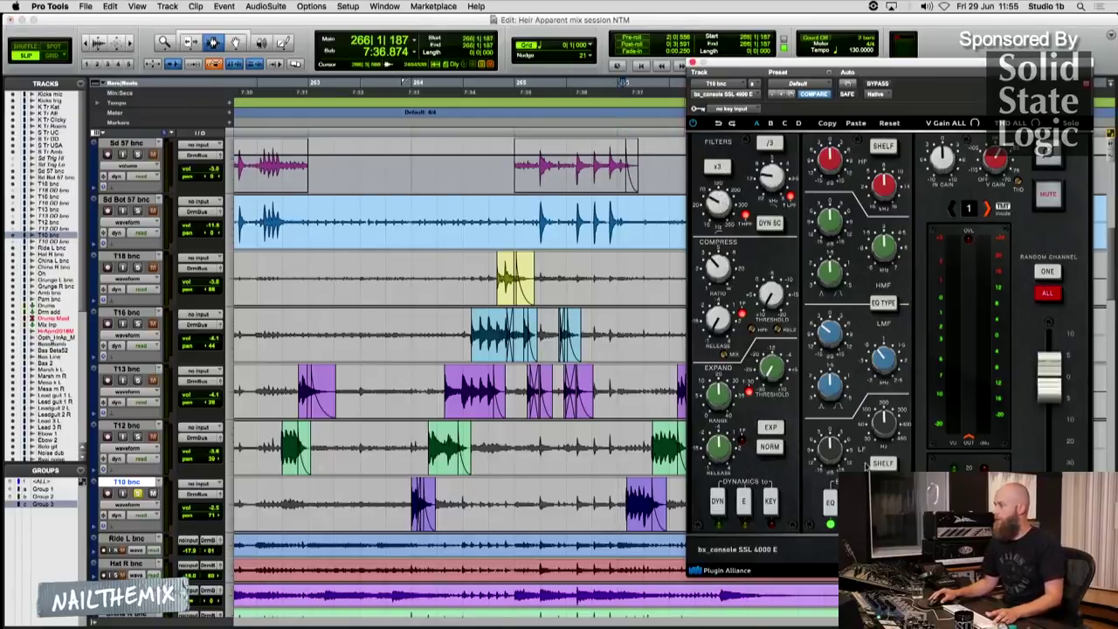
pyautogui.click(882, 462)
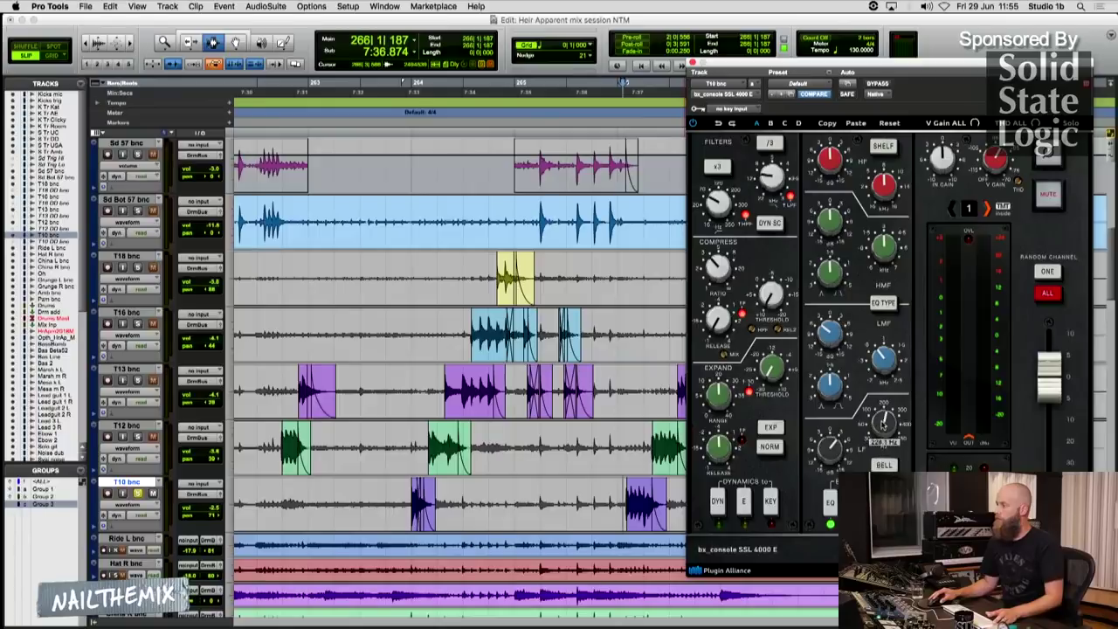
pyautogui.moveTo(839, 438); pyautogui.dragTo(834, 449)
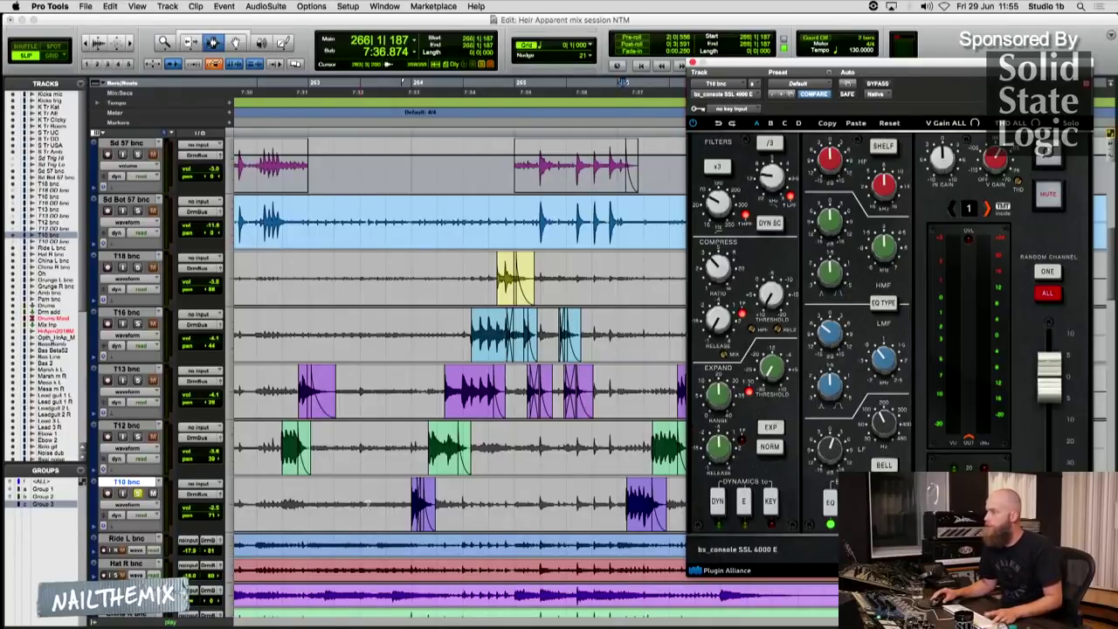
pyautogui.press('space')
# Solo T12 bnc in the Mix window and shape its SSL channel strip with high-pass and low-pass filters and an LF bell boost
pyautogui.press('super+equal')
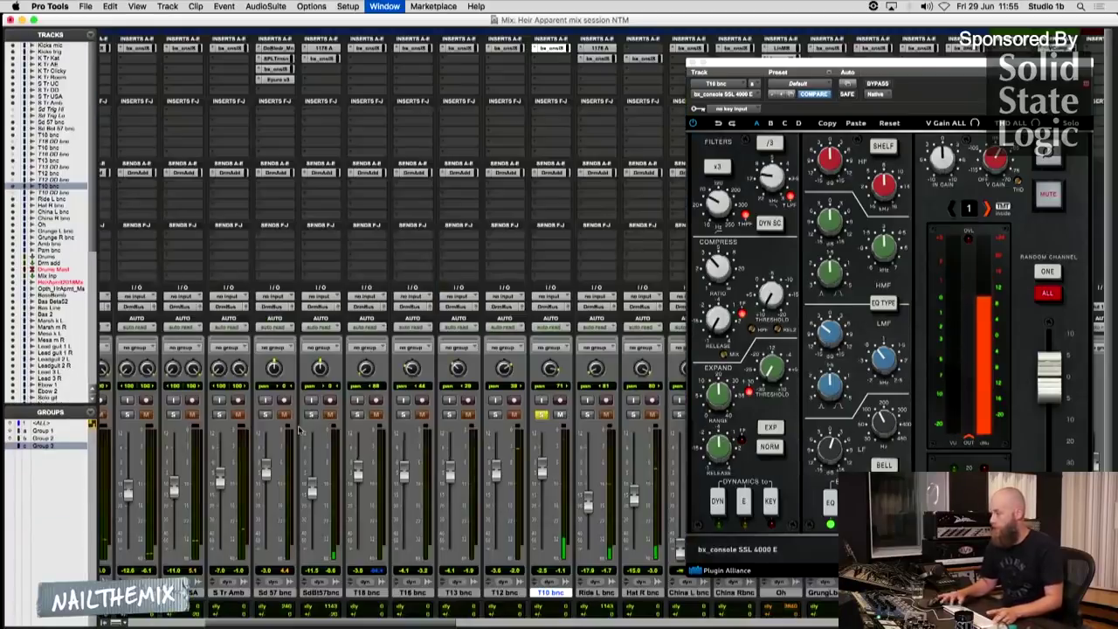
pyautogui.click(494, 414)
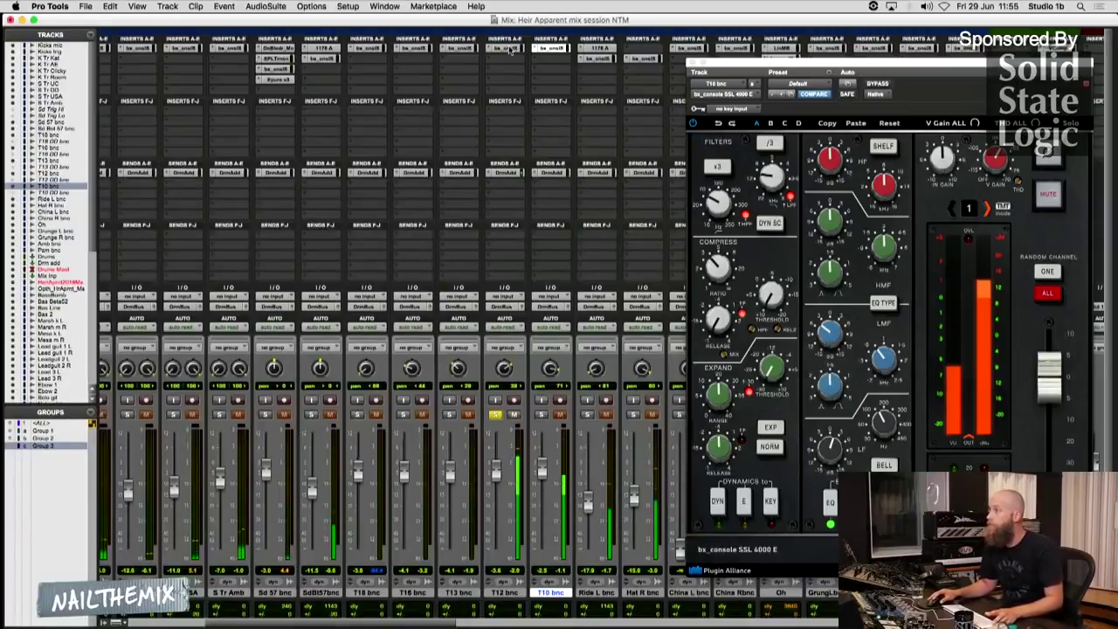
pyautogui.moveTo(772, 183); pyautogui.dragTo(772, 172)
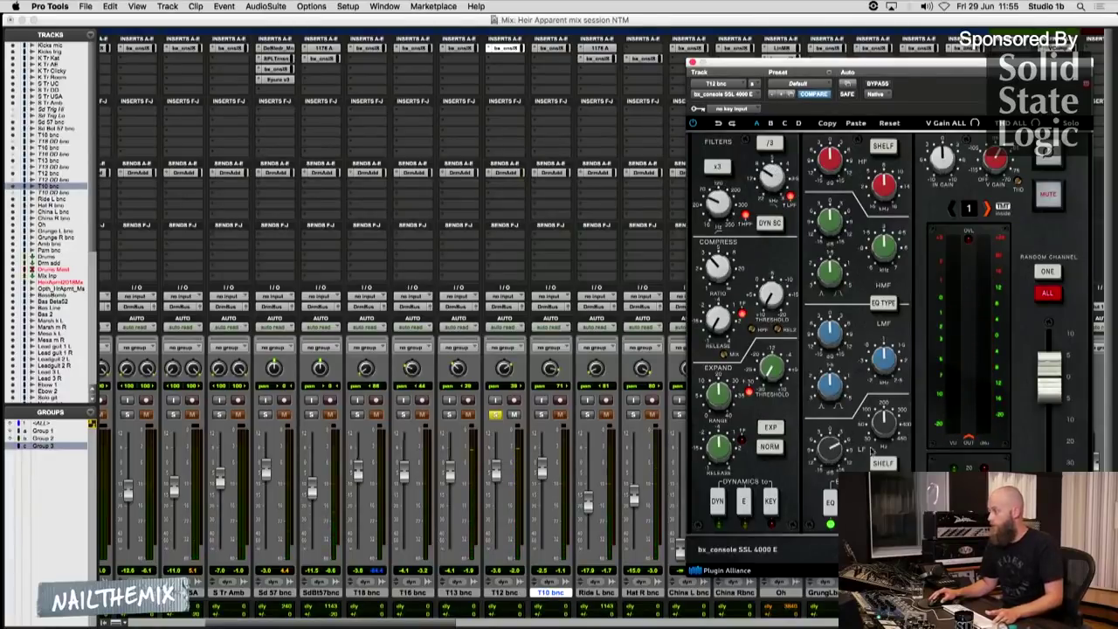
pyautogui.moveTo(885, 434); pyautogui.dragTo(884, 441)
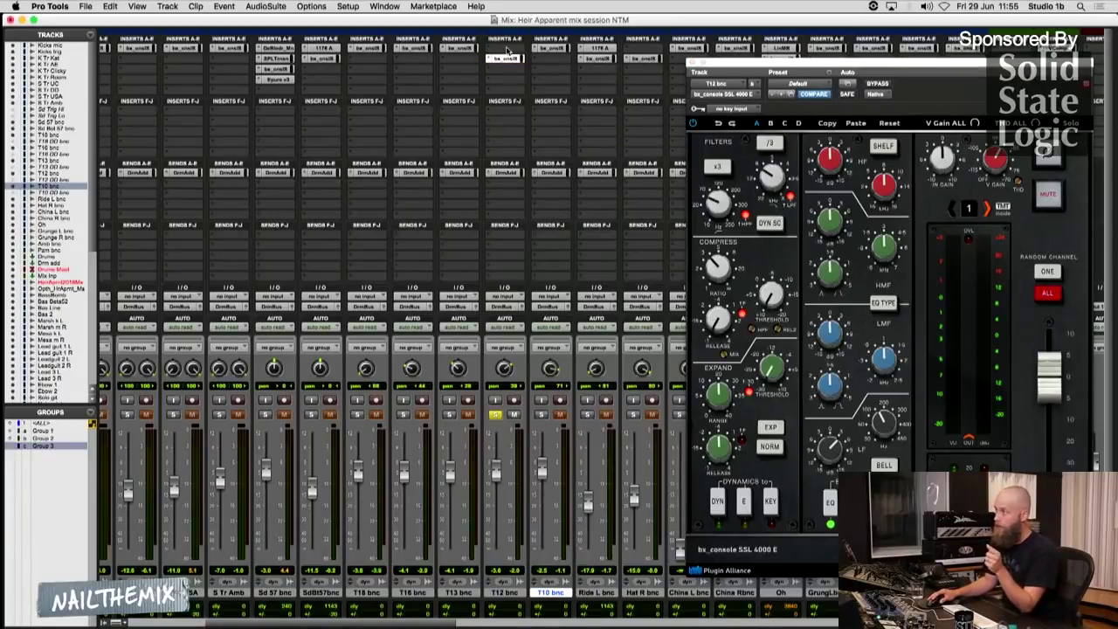
# Insert a mono SPL Transient Designer ahead of the SSL channel strip on T12 bnc
pyautogui.click(504, 52)
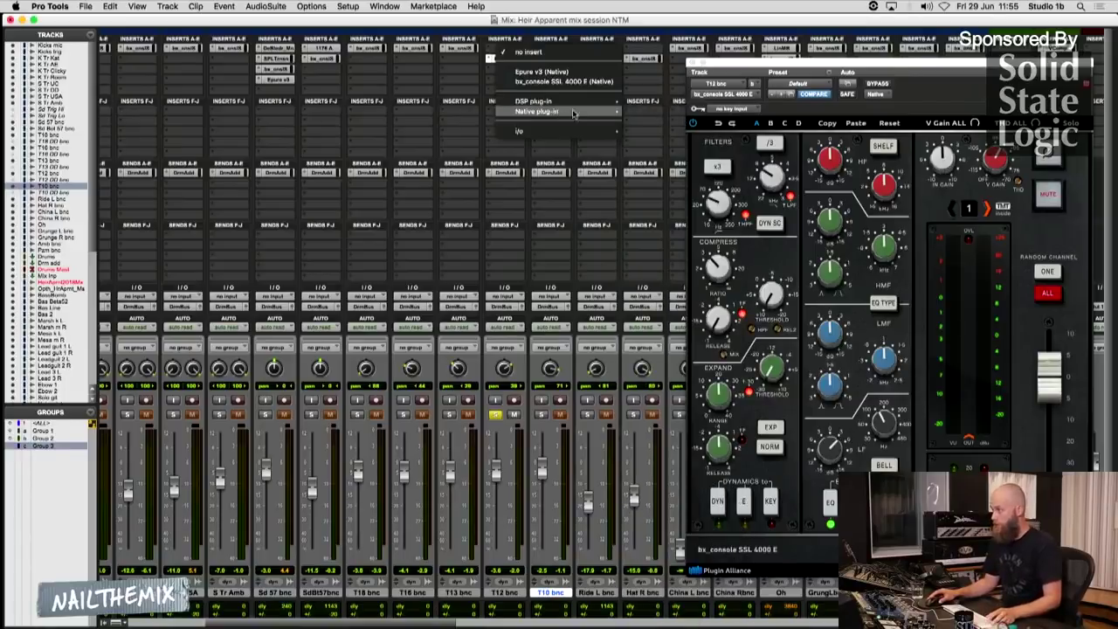
pyautogui.moveTo(568, 111)
pyautogui.moveTo(651, 123)
pyautogui.scroll(-10, 840, 179)
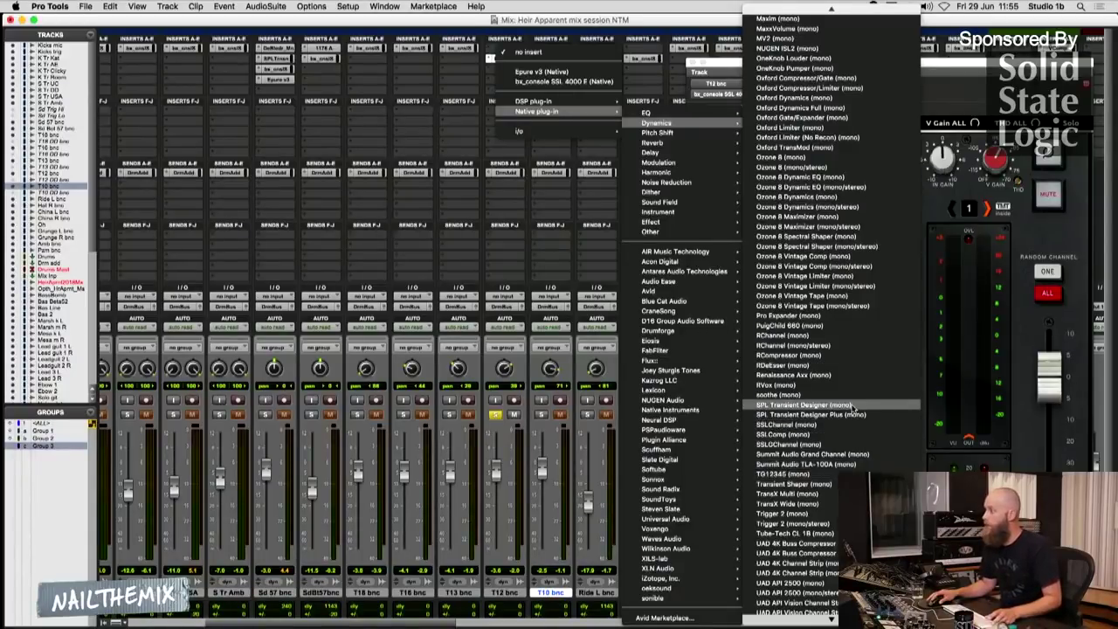
pyautogui.click(853, 407)
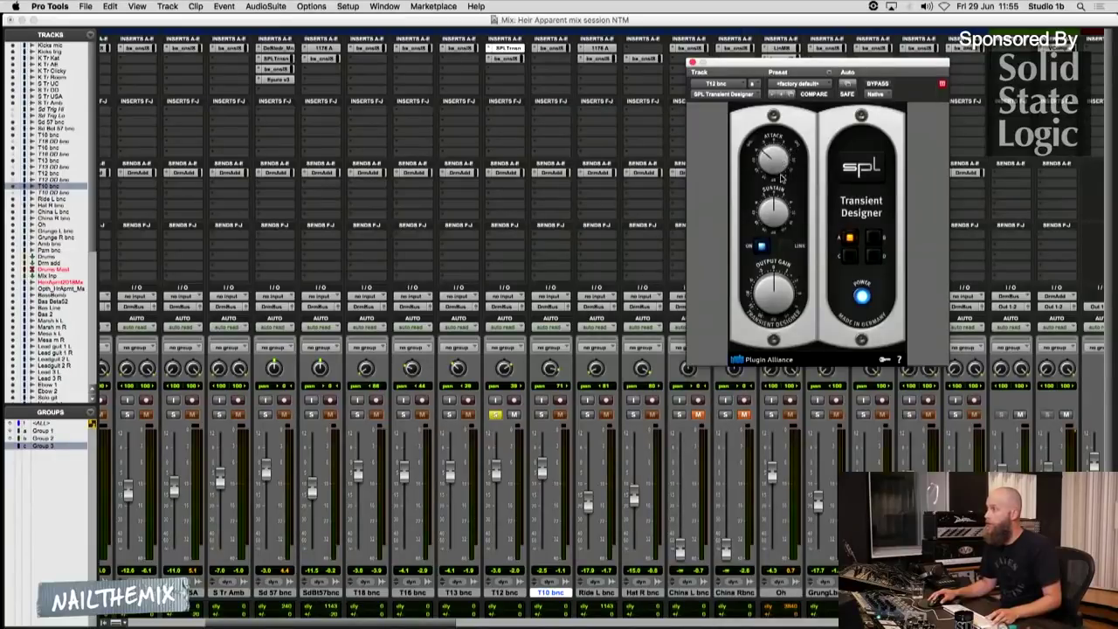
# Play the T12 bnc hits and adjust the Transient Designer's Attack by ear
pyautogui.moveTo(781, 178); pyautogui.dragTo(781, 218)
pyautogui.press('space')
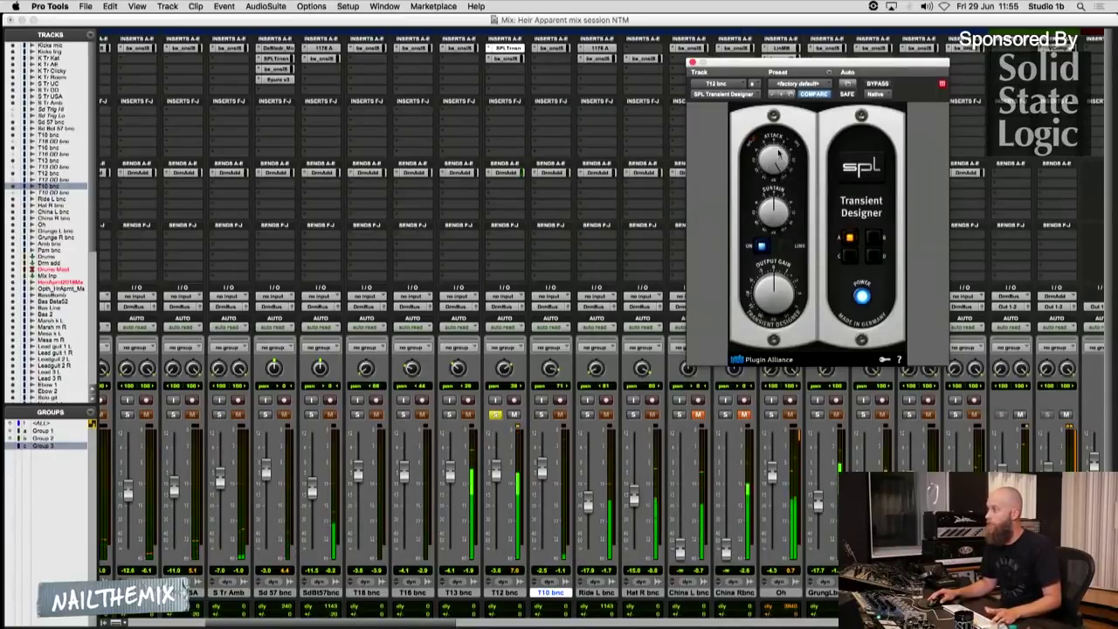
pyautogui.moveTo(778, 152); pyautogui.dragTo(779, 232)
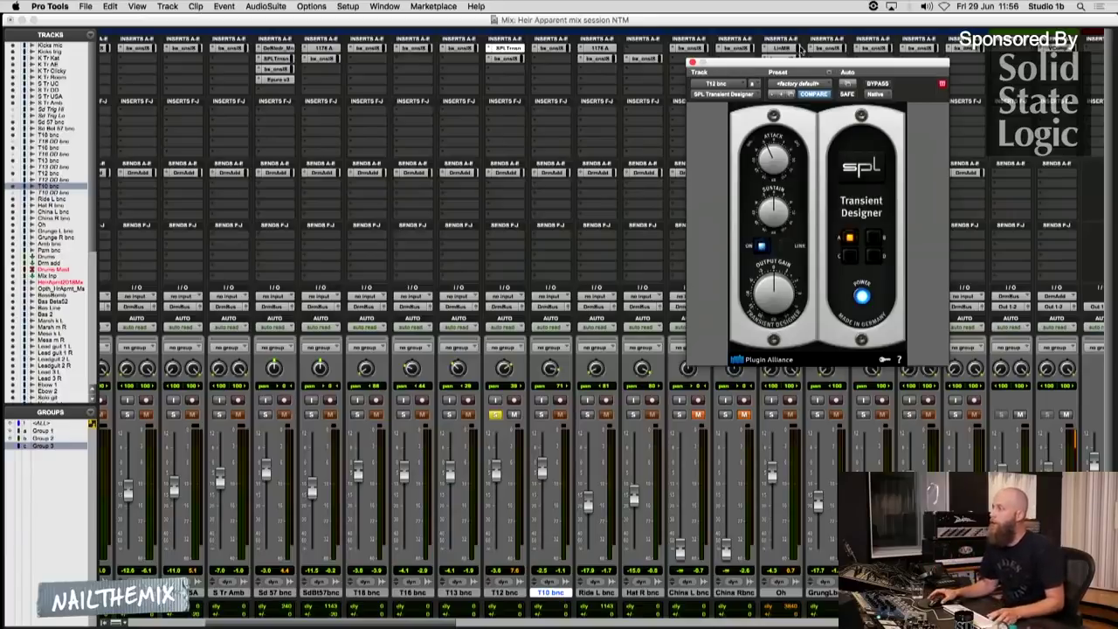
# Reopen the T12 bnc channel strip, cut the LMF band and boost the HMF band, tuning both frequencies during playback
pyautogui.moveTo(723, 65); pyautogui.dragTo(722, 103)
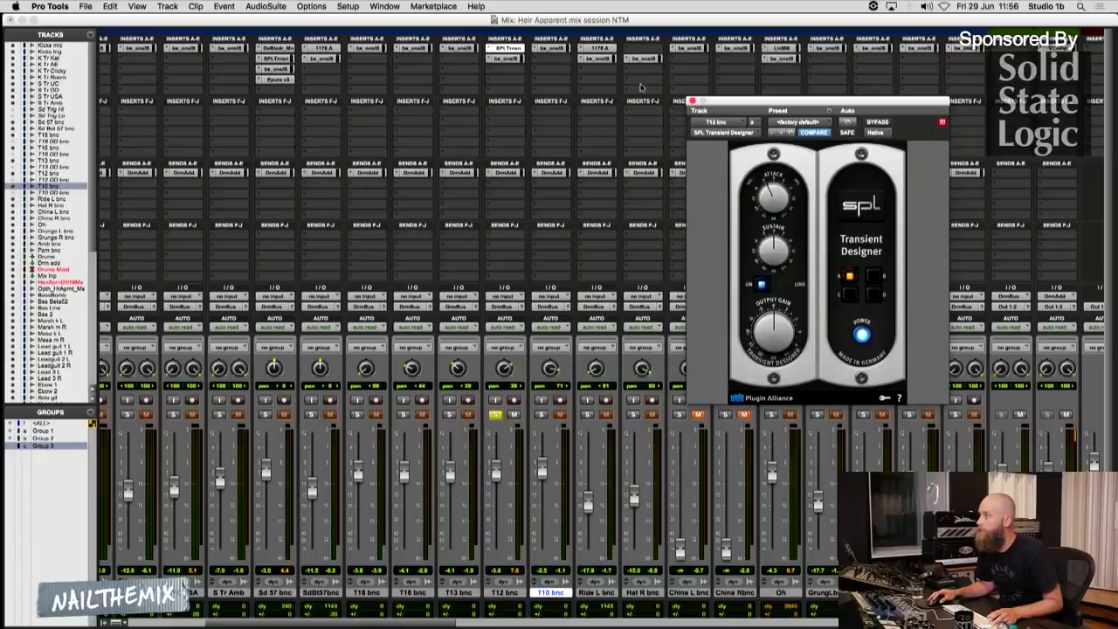
pyautogui.click(511, 58)
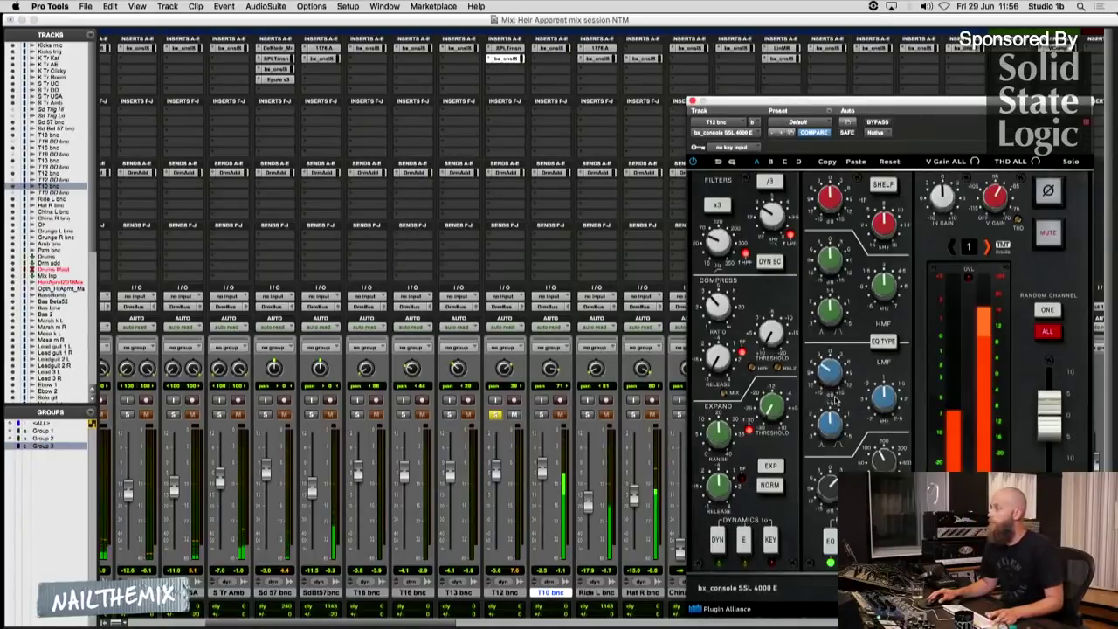
pyautogui.moveTo(878, 409)
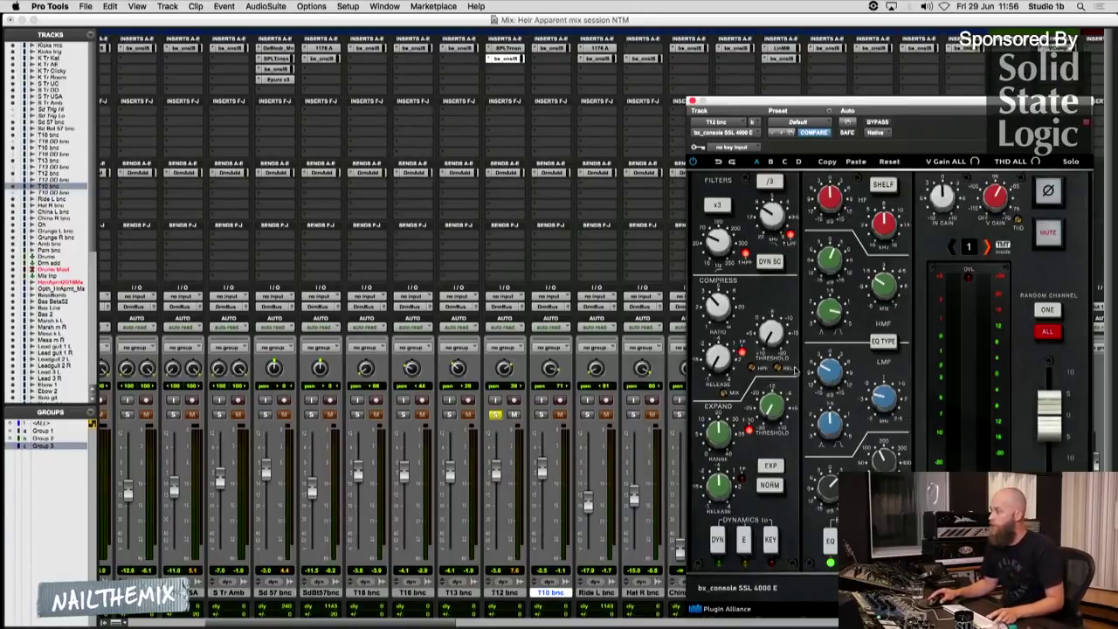
# Engage the dynamics section in the T12 bnc channel strip and adjust the compressor threshold while replaying the hits
pyautogui.click(719, 541)
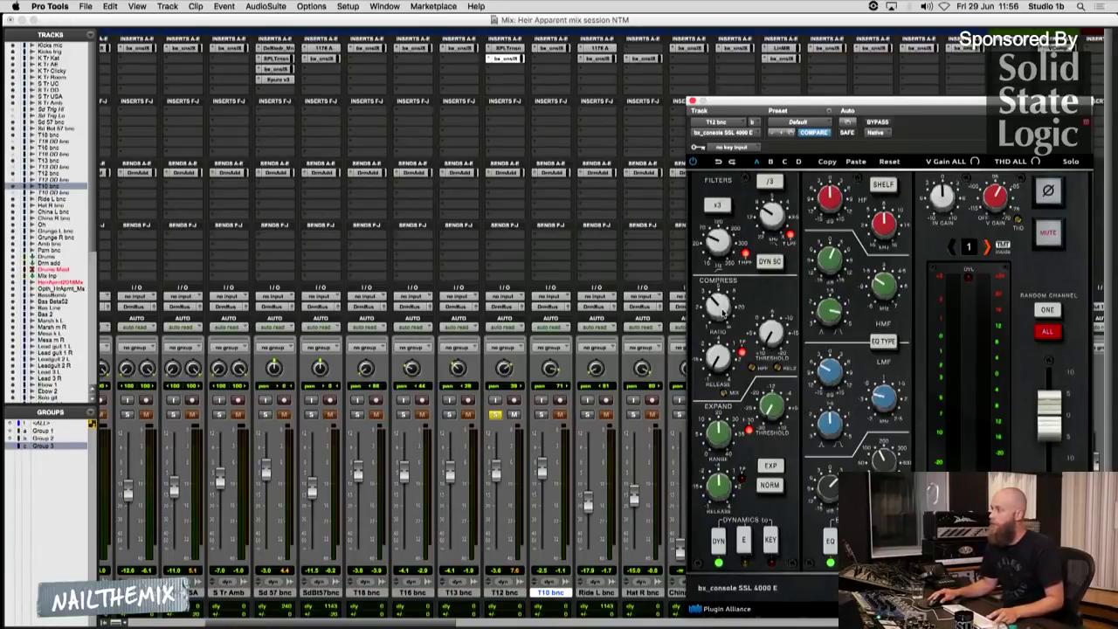
pyautogui.moveTo(771, 325)
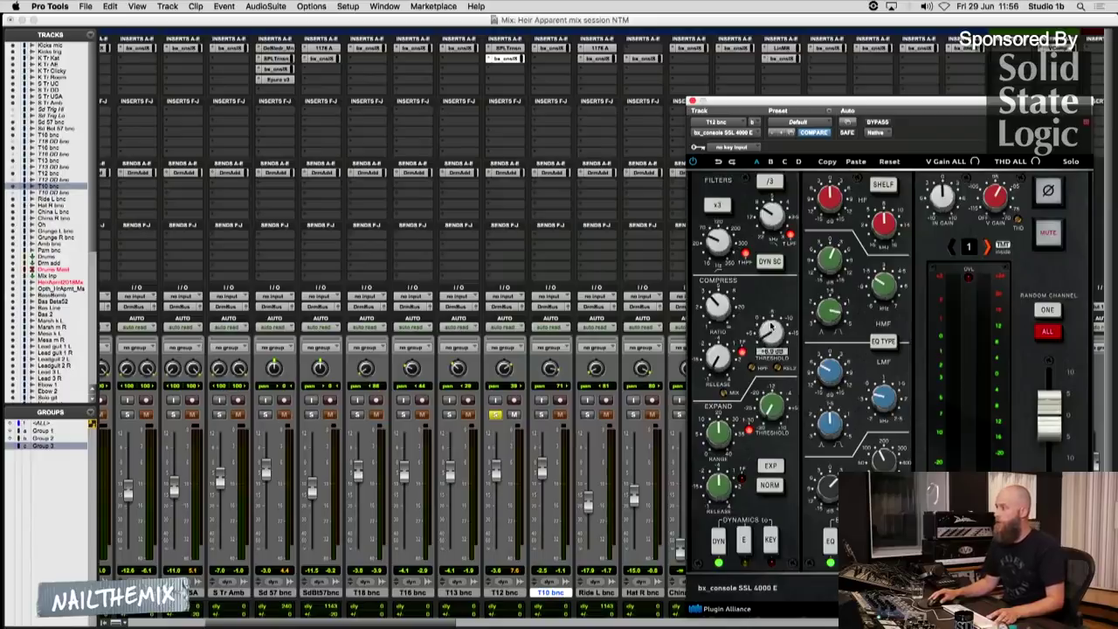
pyautogui.moveTo(771, 329); pyautogui.dragTo(770, 326)
pyautogui.press('space')
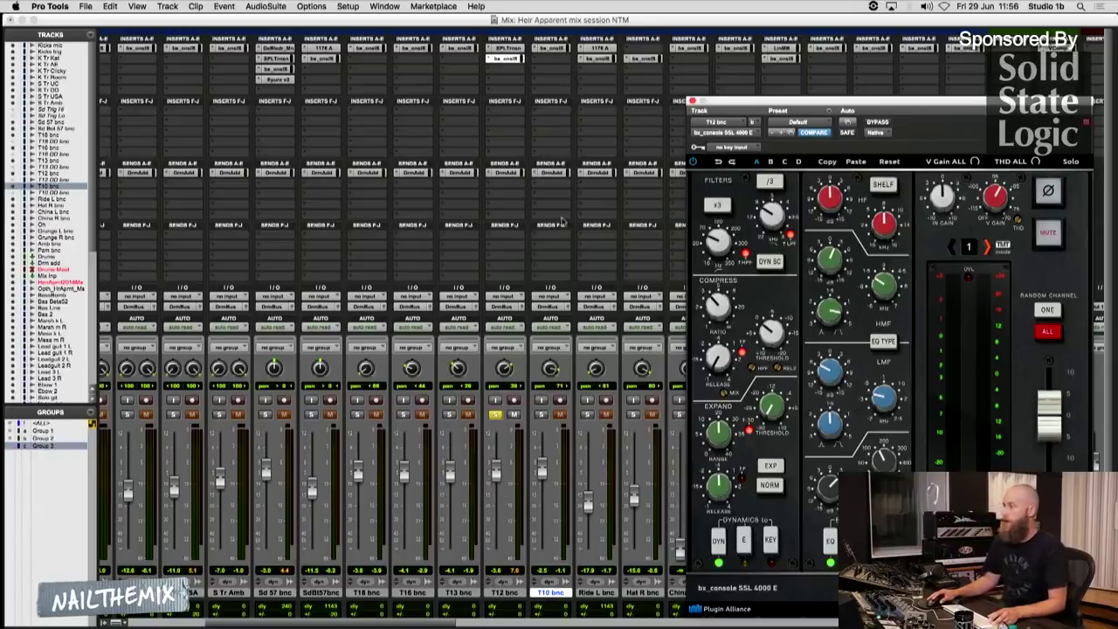
# Solo T10 bnc, open its channel strip, engage the dynamics section and adjust the compressor threshold during playback
pyautogui.click(553, 49)
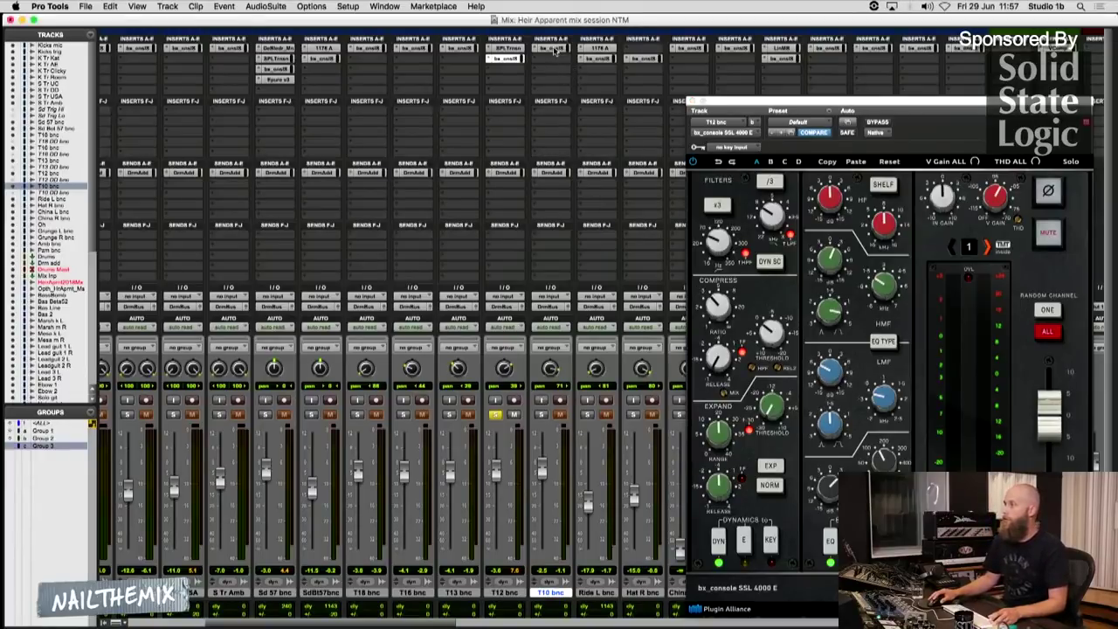
pyautogui.click(542, 414)
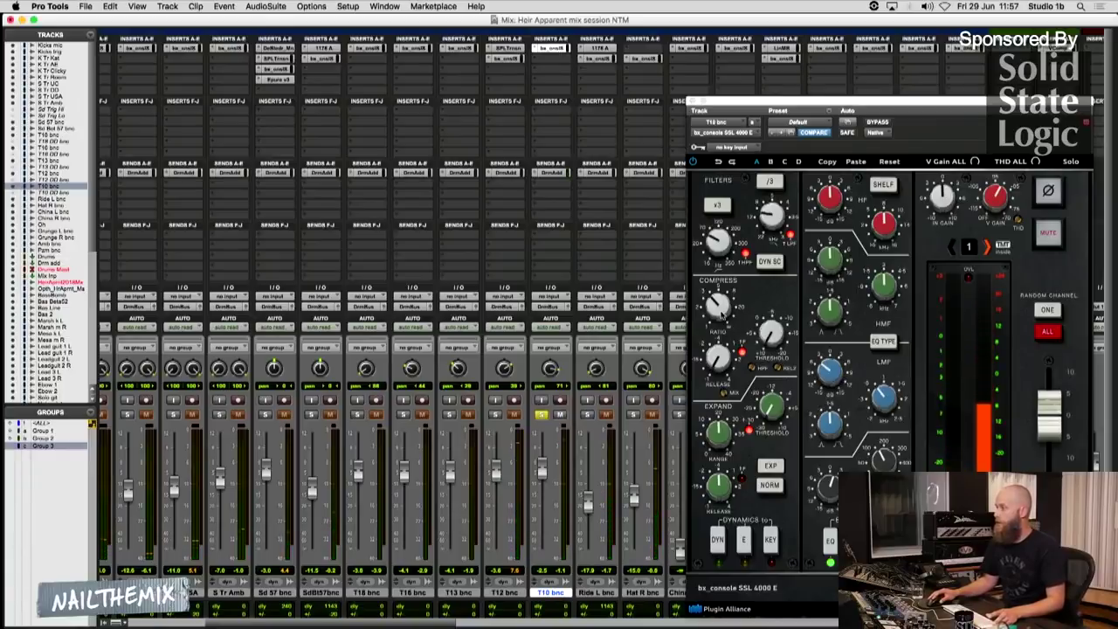
pyautogui.click(718, 539)
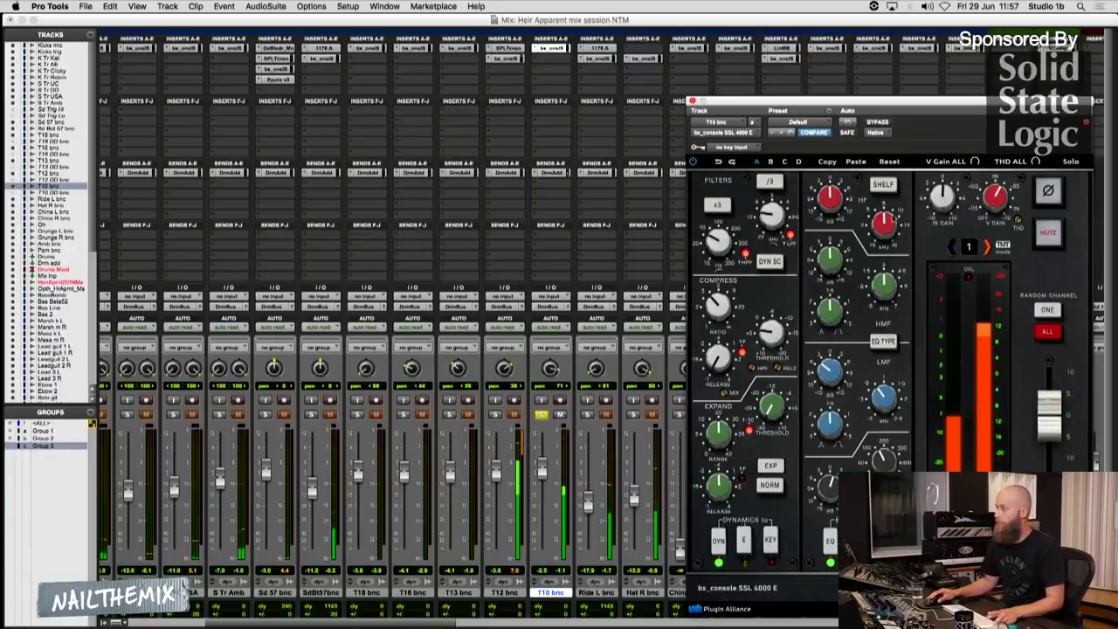
# Place the edit cursor at the T13 bnc hits at 264|2|185, solo T13 bnc and play with its channel strip open
pyautogui.press('super+equal')
pyautogui.click(439, 391)
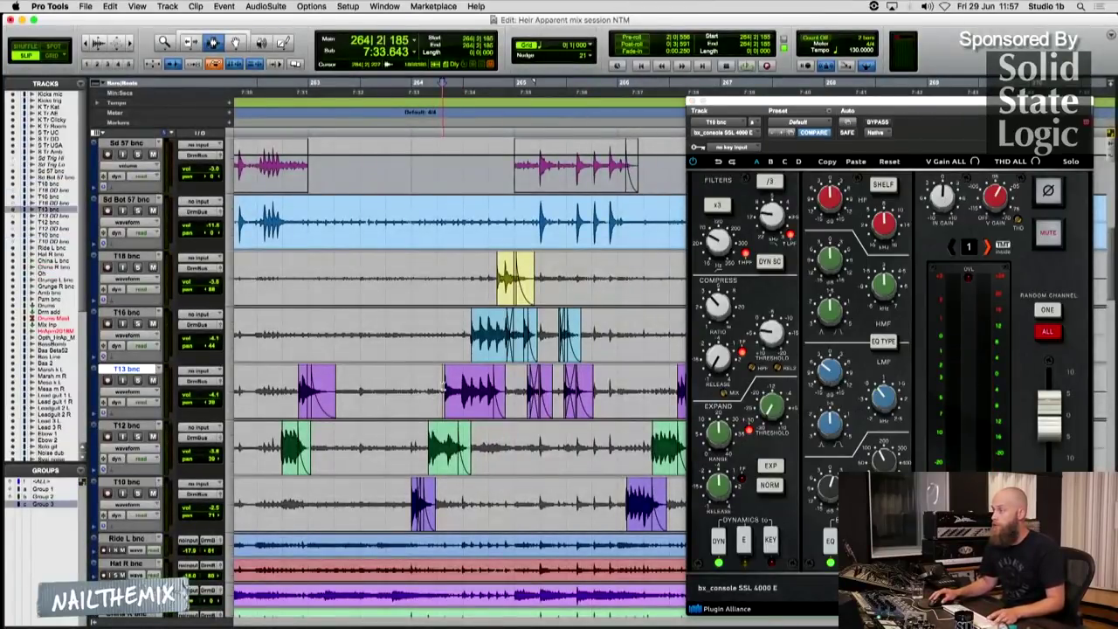
pyautogui.press('super+equal')
pyautogui.click(448, 413)
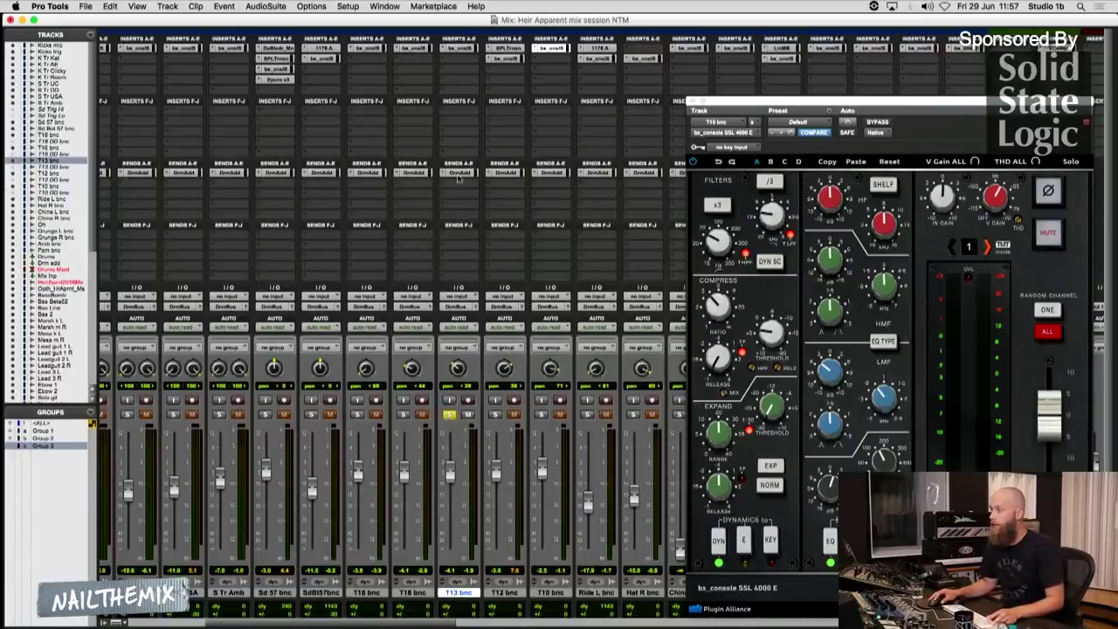
pyautogui.click(463, 48)
pyautogui.press('space')
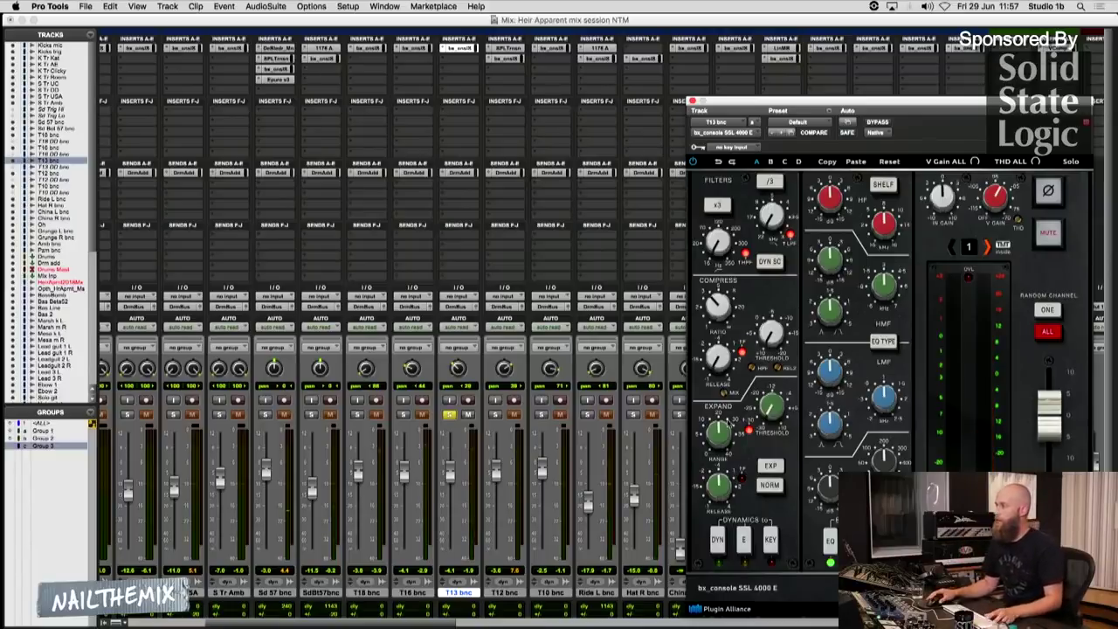
# Tune the T13 bnc low-pass filter by ear while playing the hits
pyautogui.moveTo(776, 222)
pyautogui.mouseDown()
pyautogui.moveTo(778, 188)
pyautogui.moveTo(772, 243)
pyautogui.mouseUp()
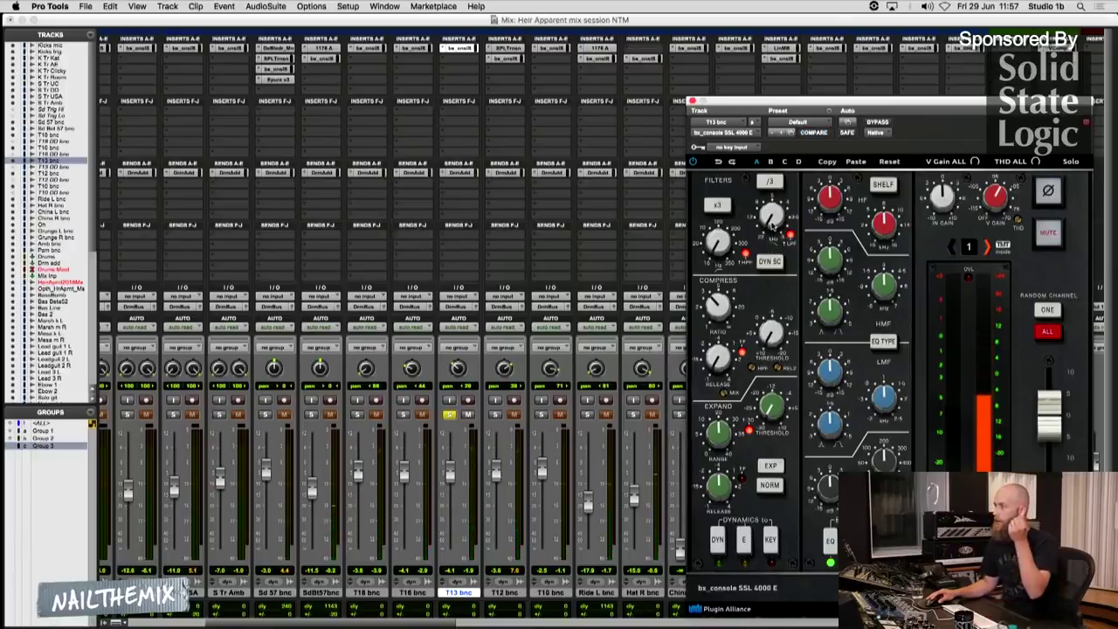
pyautogui.moveTo(770, 225); pyautogui.dragTo(770, 213)
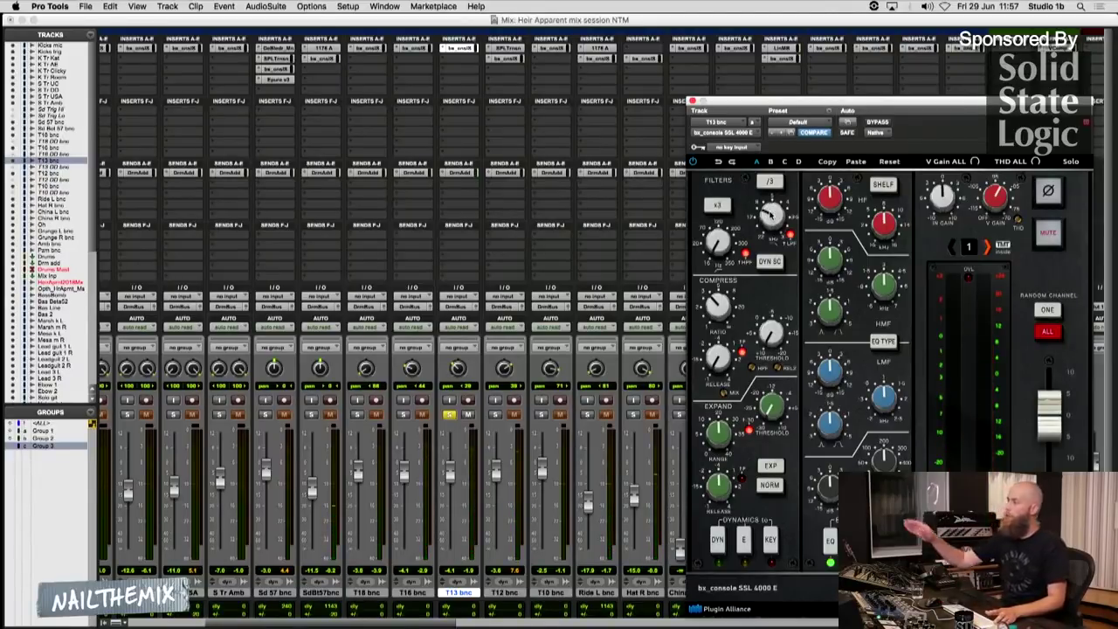
pyautogui.moveTo(771, 214); pyautogui.dragTo(772, 220)
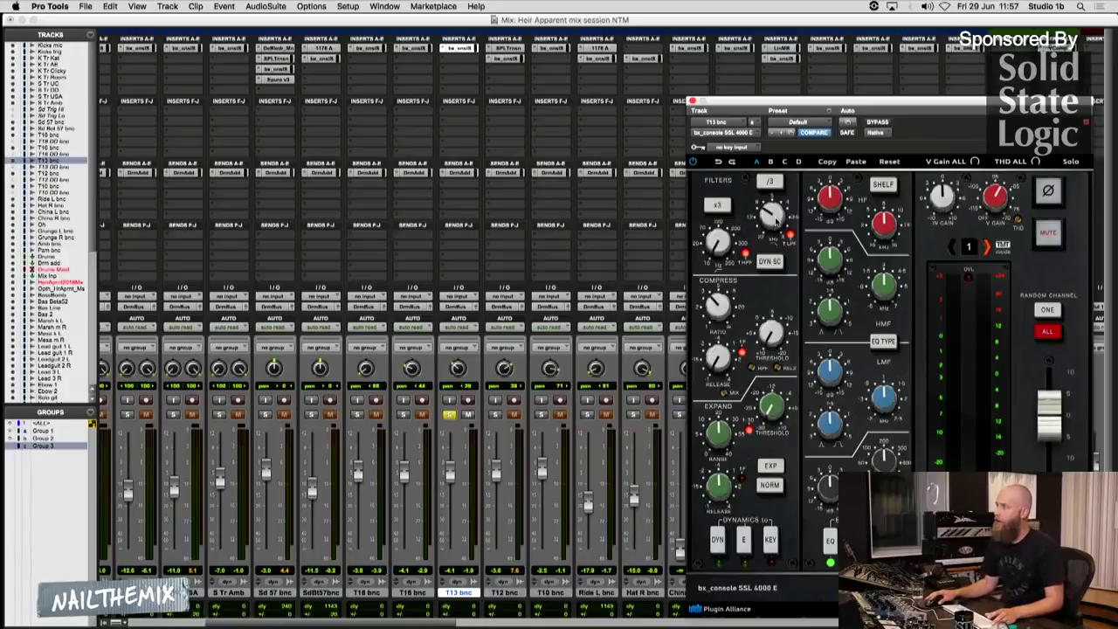
pyautogui.moveTo(777, 219); pyautogui.dragTo(776, 218)
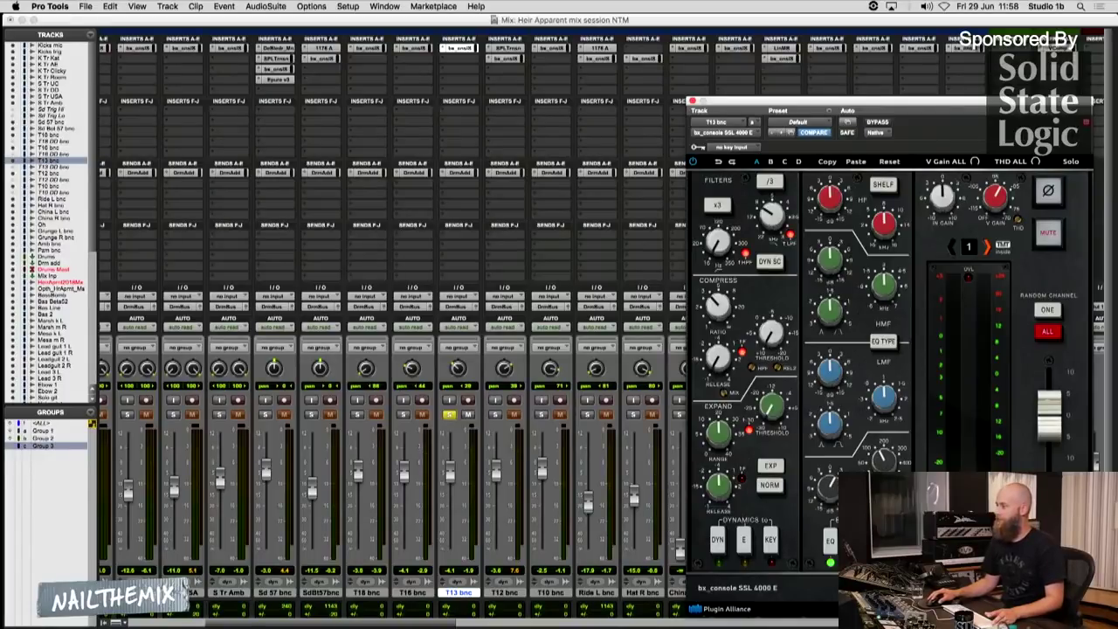
# Shape the T13 bnc LF, LMF and HMF bands, and raise the T13 bnc and T16 bnc faders to about -3.8 dB
pyautogui.moveTo(884, 459); pyautogui.dragTo(884, 464)
pyautogui.moveTo(827, 487); pyautogui.dragTo(828, 494)
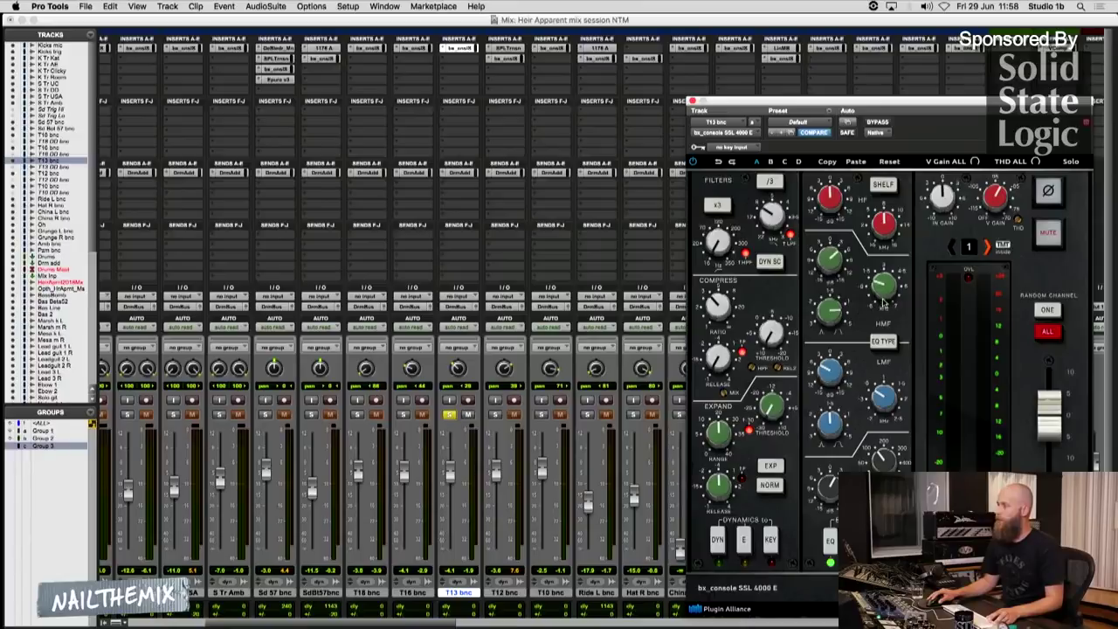
pyautogui.moveTo(829, 261); pyautogui.dragTo(830, 250)
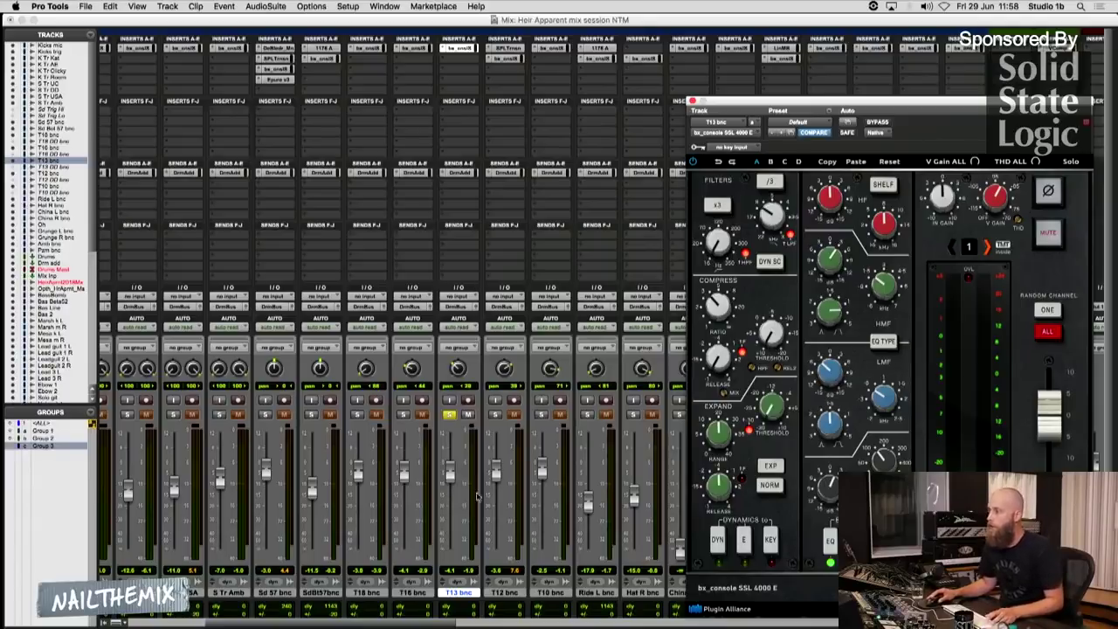
pyautogui.moveTo(446, 473); pyautogui.dragTo(446, 470)
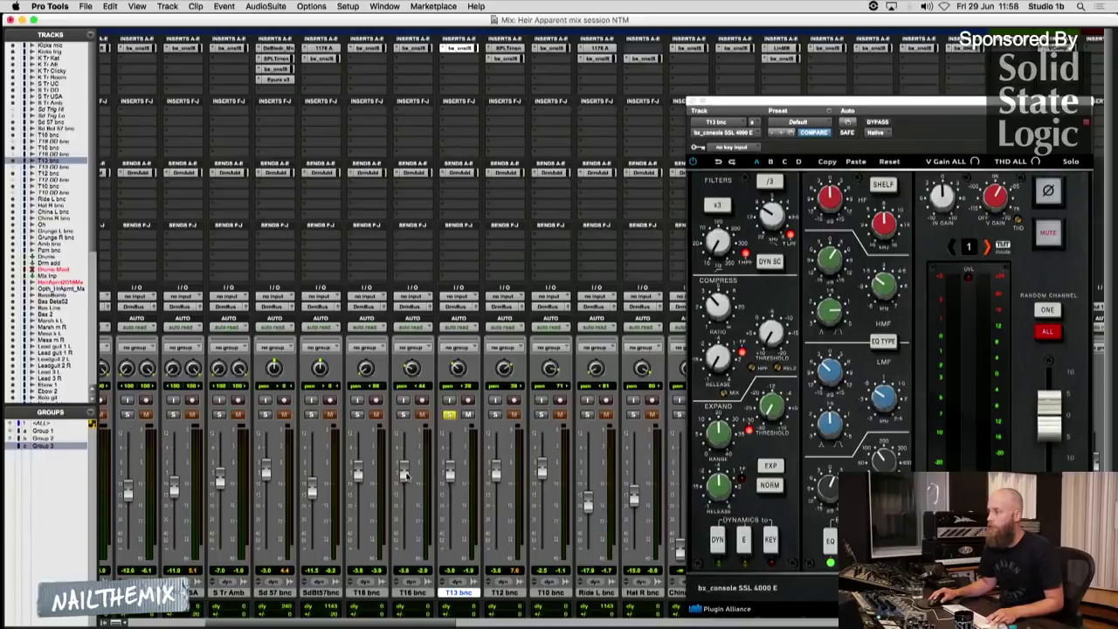
# Solo T16 bnc and shape its channel strip with a low-pass filter, an HMF boost and compression during playback
pyautogui.click(402, 414)
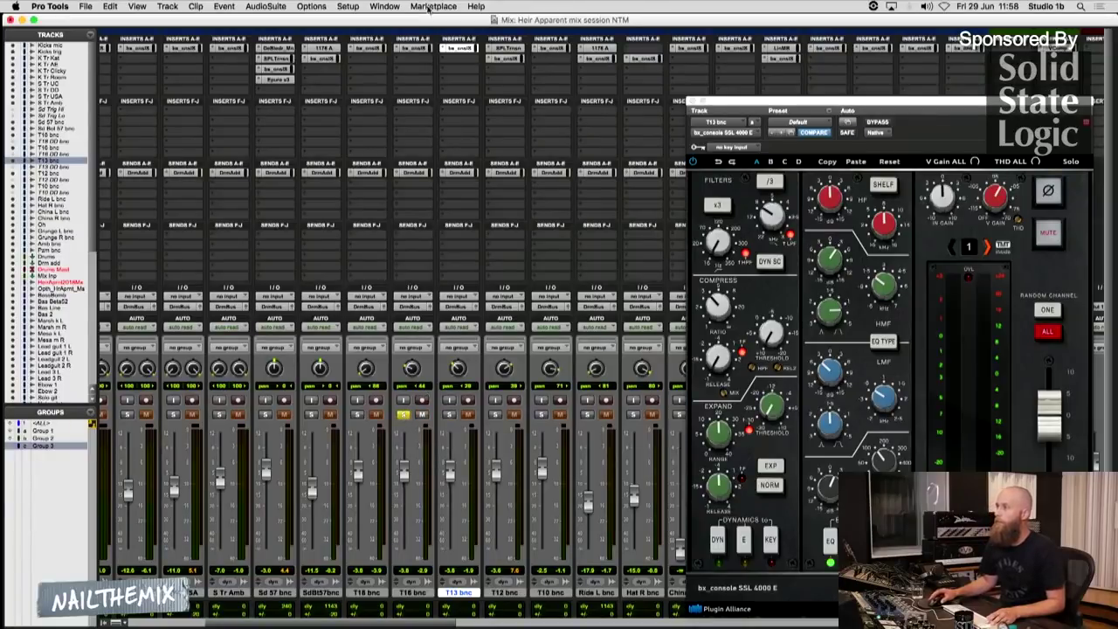
pyautogui.click(414, 48)
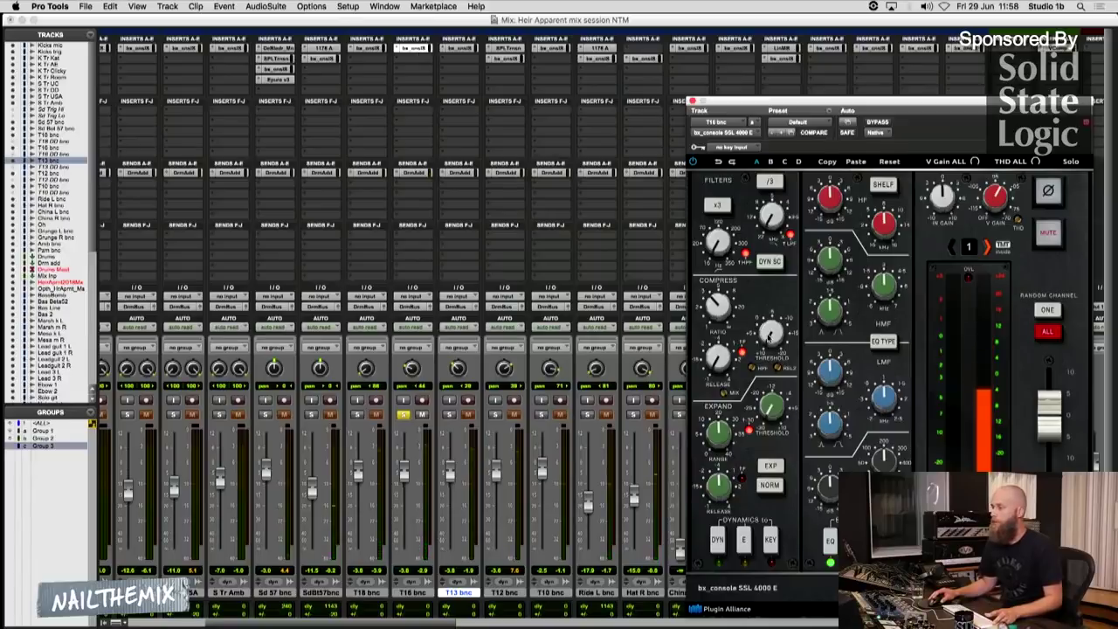
pyautogui.moveTo(772, 222); pyautogui.dragTo(779, 201)
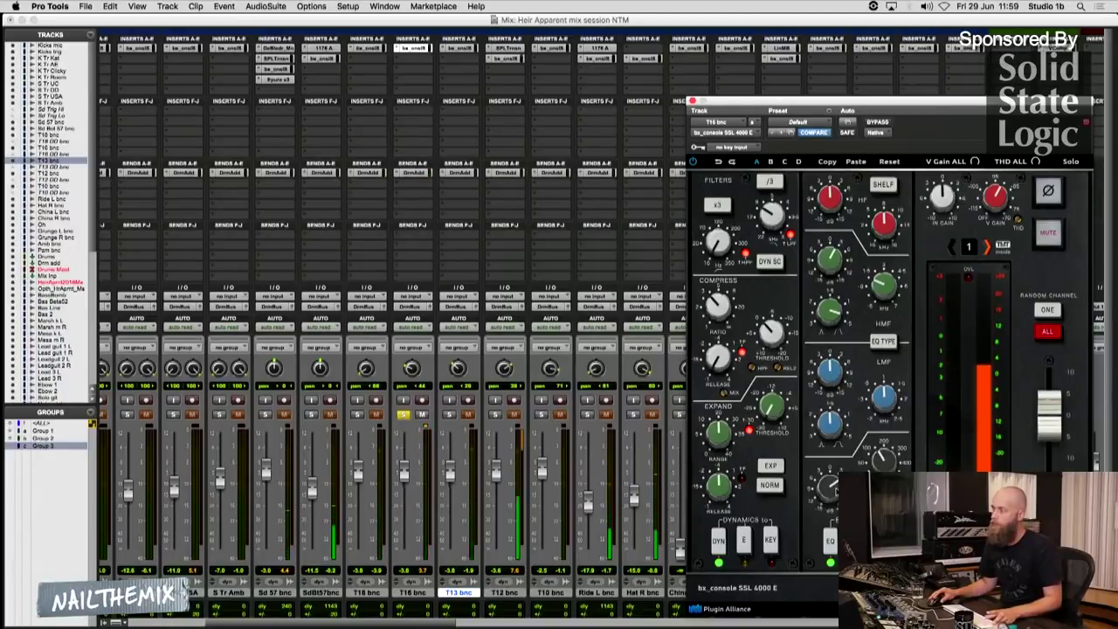
# Solo T18 bnc, adjust its channel strip's low-pass filter, engage the dynamics section and set the compressor threshold
pyautogui.click(357, 417)
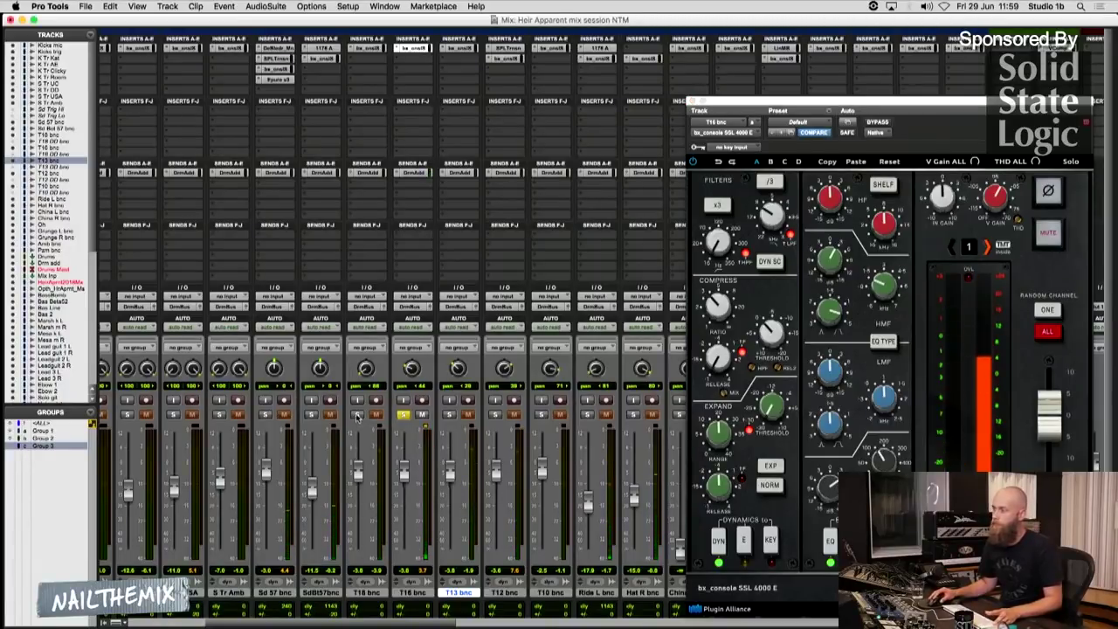
pyautogui.click(371, 49)
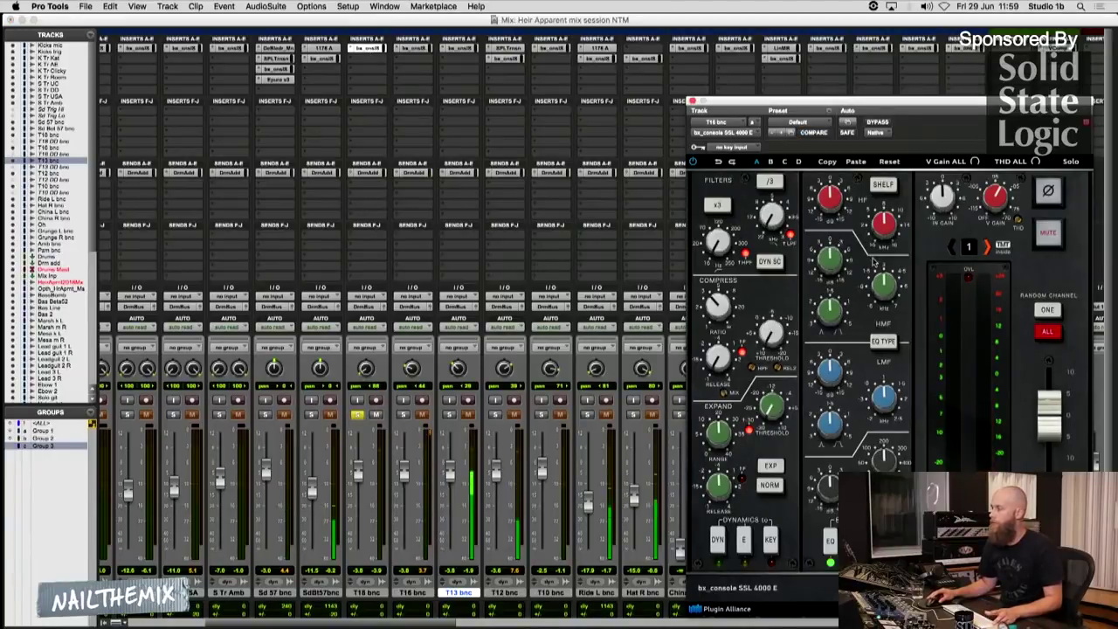
pyautogui.moveTo(772, 215); pyautogui.dragTo(780, 206)
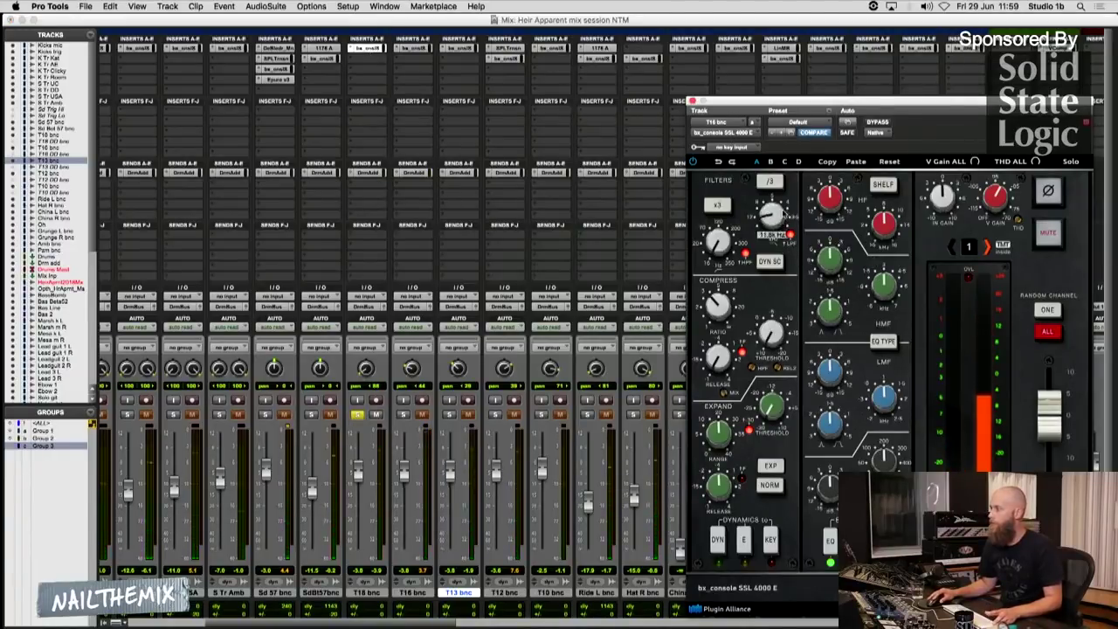
pyautogui.click(717, 539)
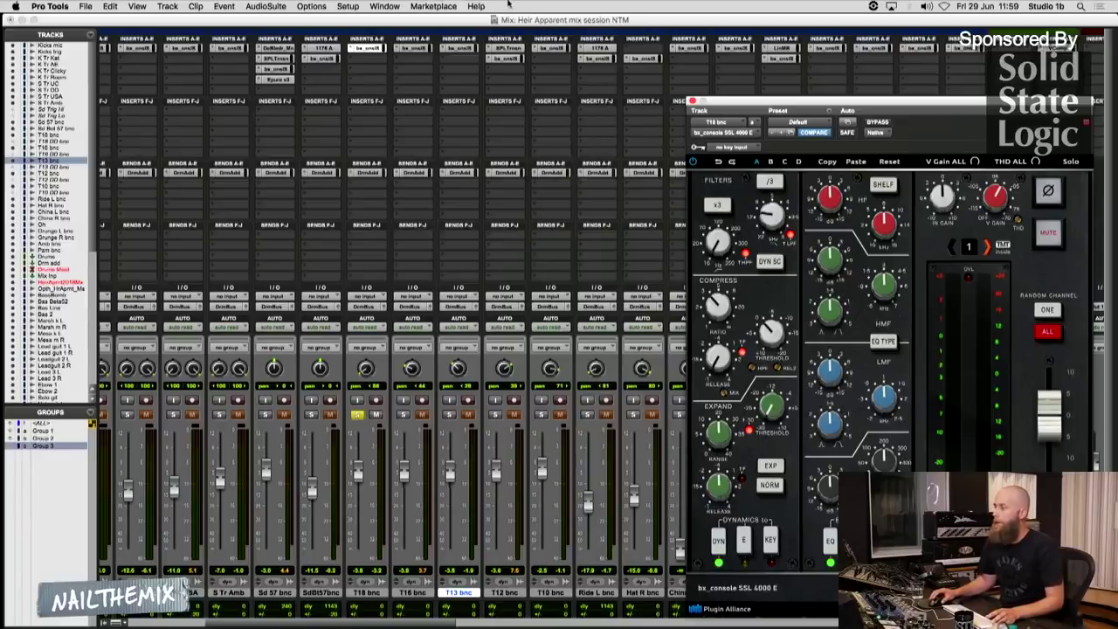
# Solo T13 bnc, engage its channel strip's compression with an adjusted threshold, and return to the Edit window without the plug-in open
pyautogui.click(467, 49)
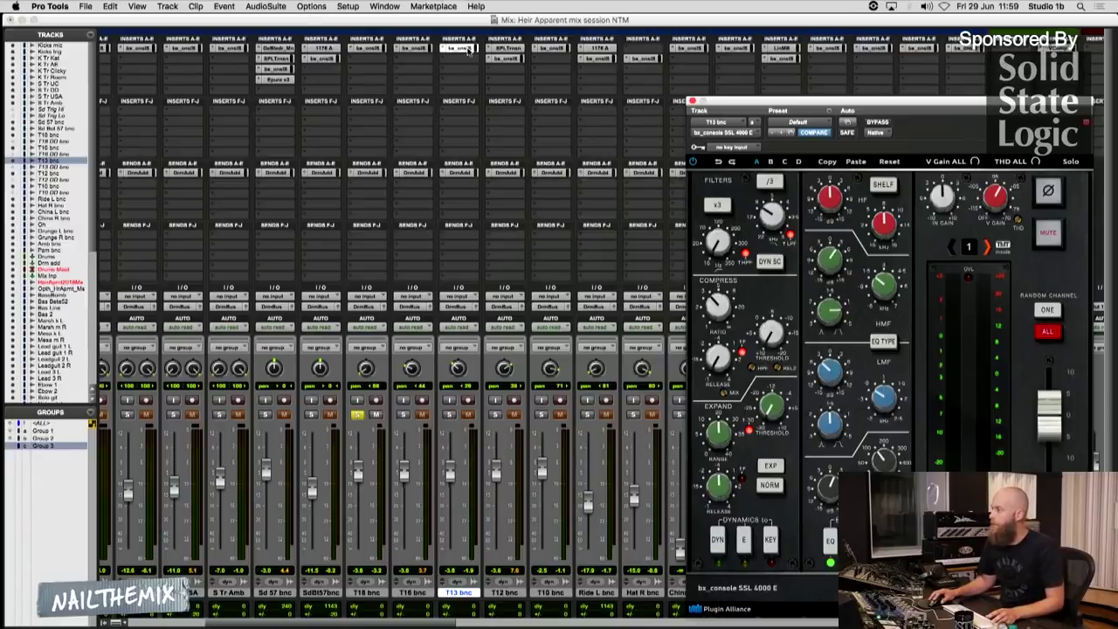
pyautogui.click(725, 549)
pyautogui.click(448, 414)
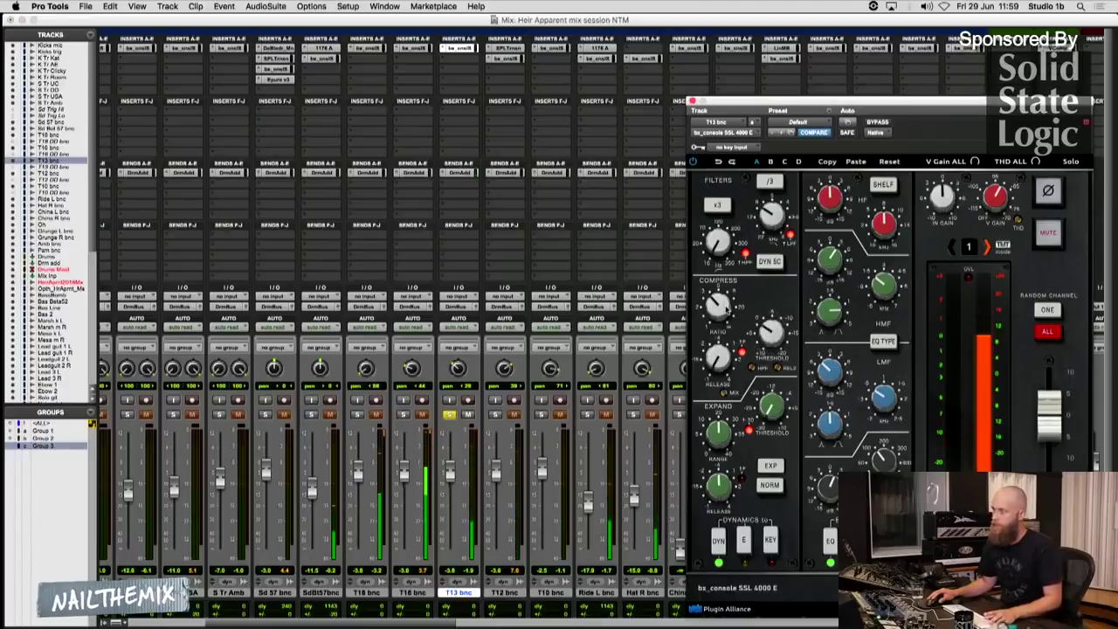
pyautogui.press('super+equal')
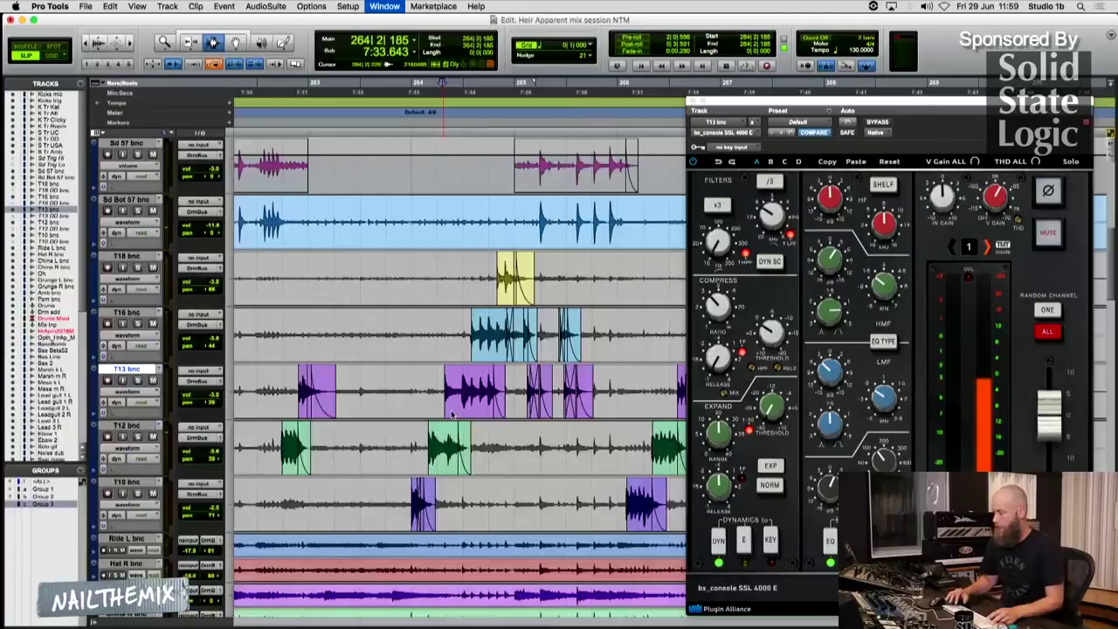
pyautogui.click(693, 103)
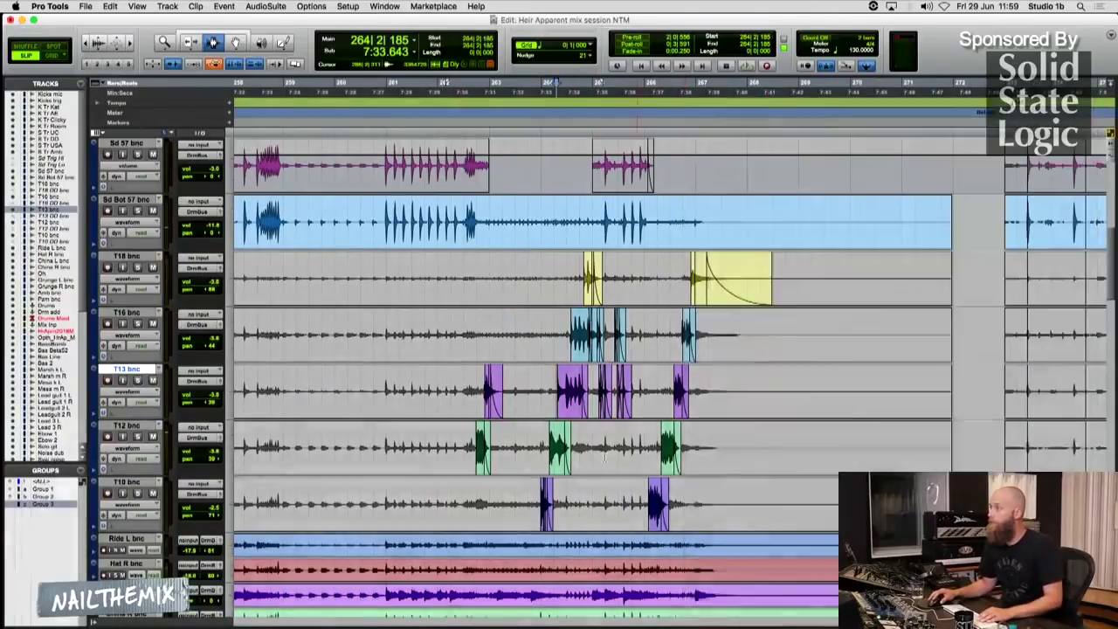
# Play from just before the tom fill near bar 264 and set the faders to -2.5 dB on T18 bnc, -3.3 dB on T13 bnc and -4.1 dB on T12 bnc
pyautogui.click(604, 456)
pyautogui.press('t')
pyautogui.click(533, 495)
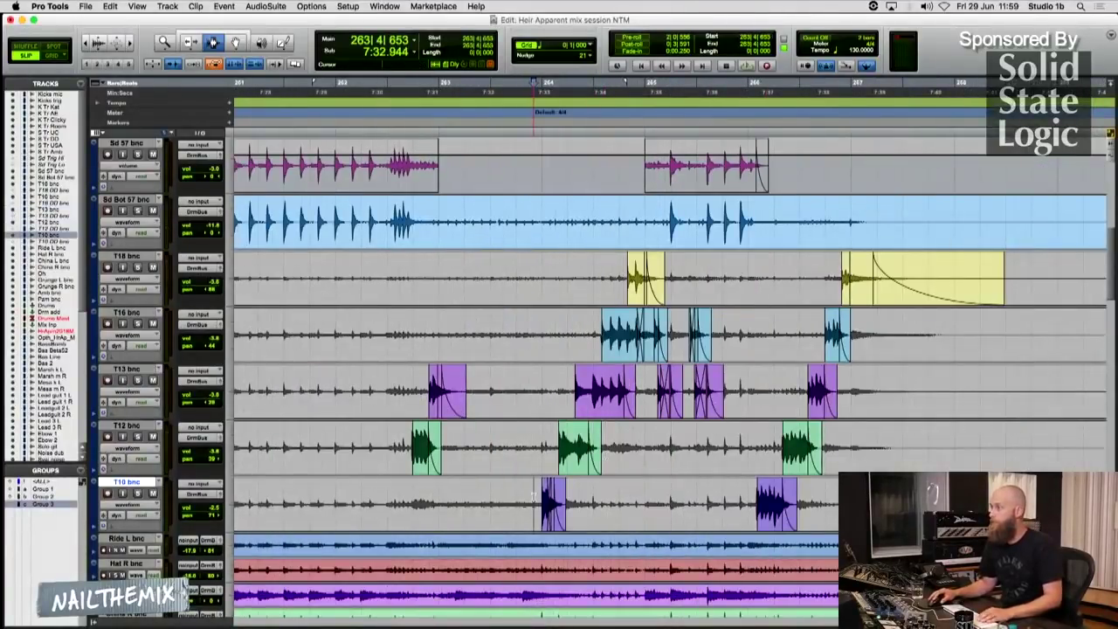
pyautogui.press('super+equal')
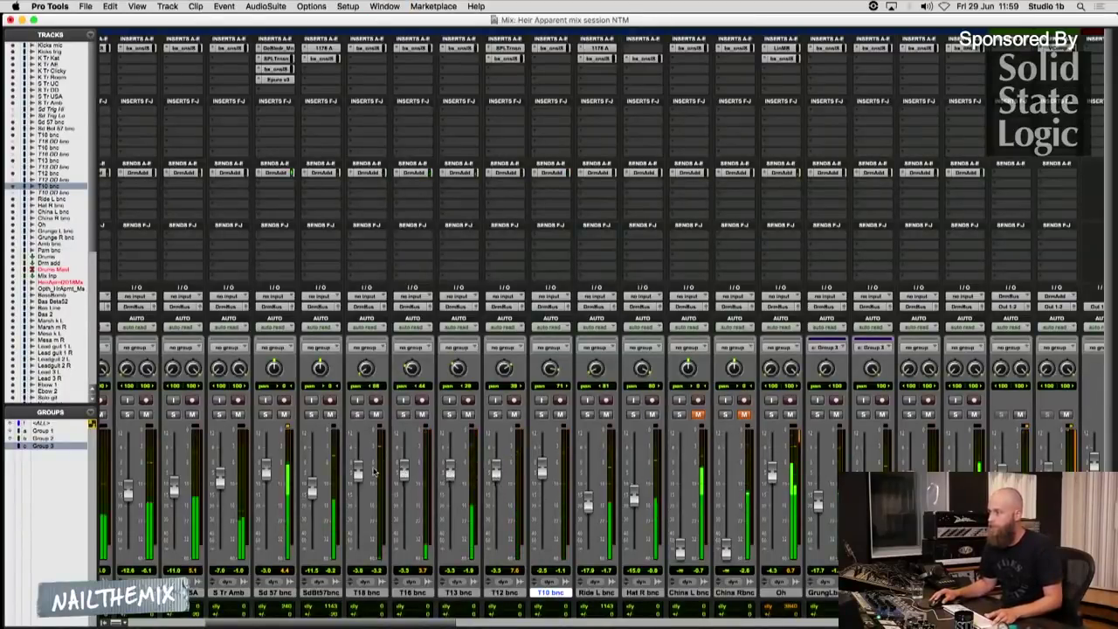
pyautogui.moveTo(361, 469); pyautogui.dragTo(405, 470)
pyautogui.moveTo(494, 476); pyautogui.dragTo(494, 480)
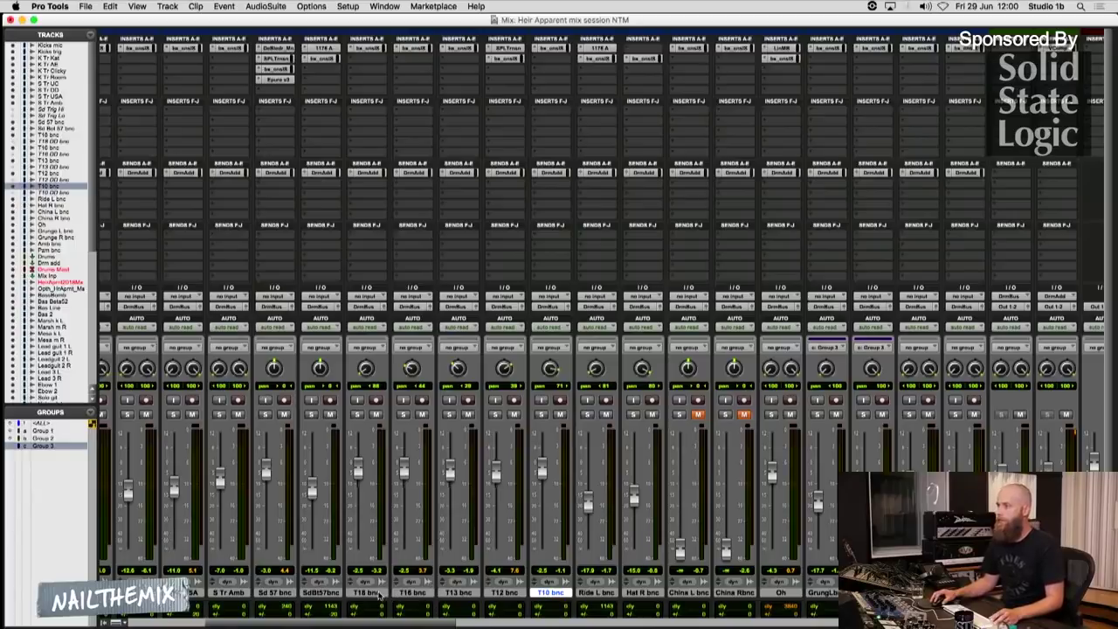
# Select the T18 bnc track and return to the Edit window
pyautogui.click(378, 593)
pyautogui.click(334, 592)
pyautogui.click(365, 593)
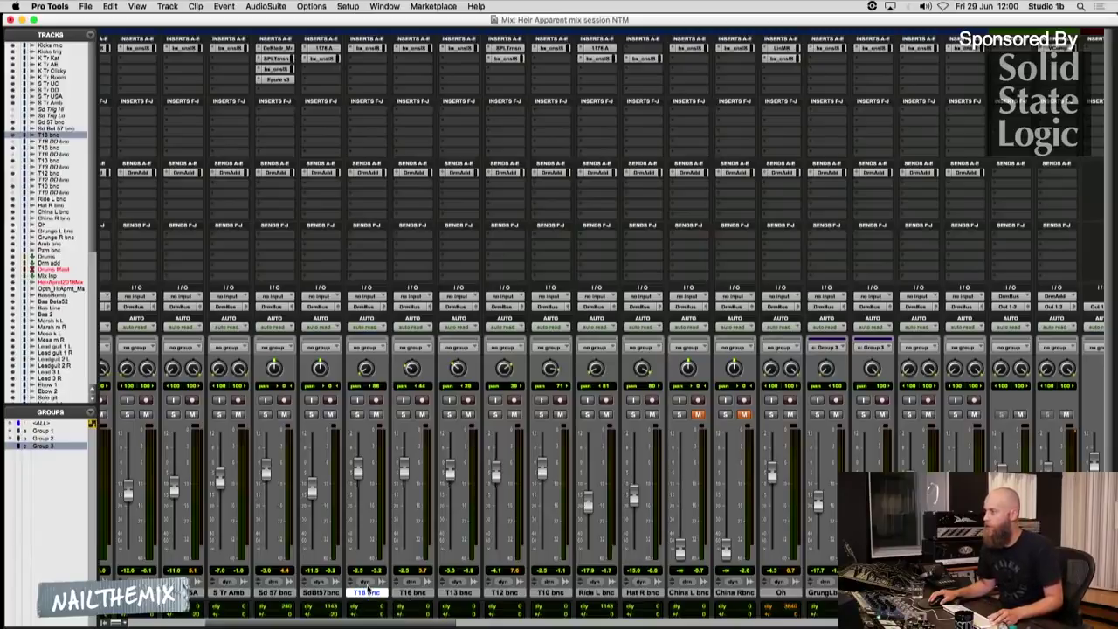
pyautogui.press('super+equal')
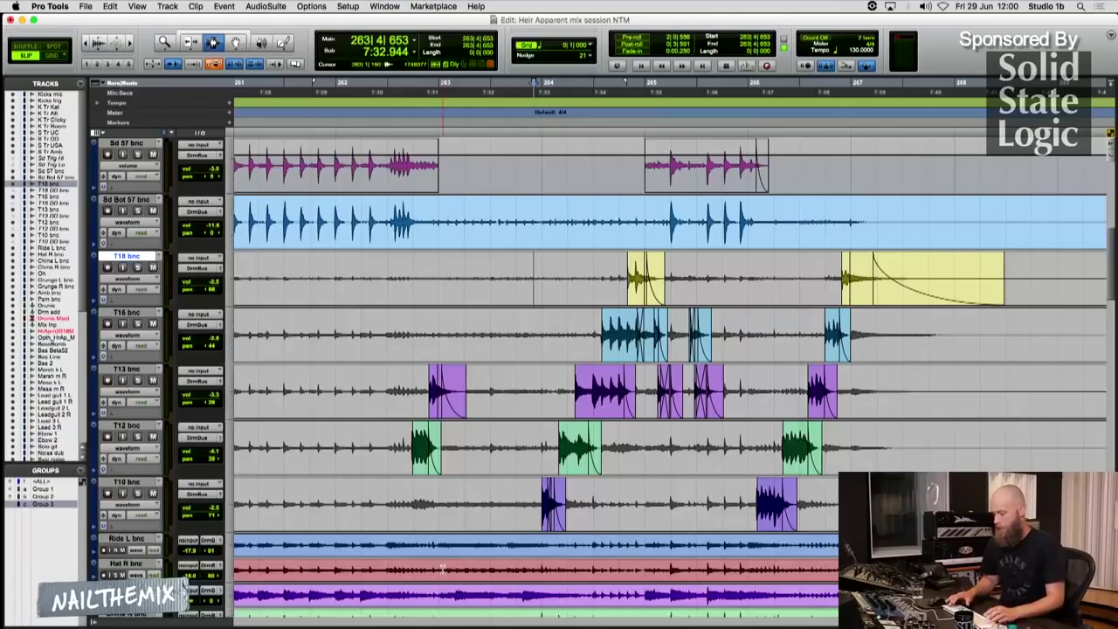
# Move from the fill near bar 264 back to the song's earlier section, placing the edit cursor on T13 bnc around bar 89
pyautogui.click(560, 403)
pyautogui.press('r')
pyautogui.press('r')
pyautogui.press('r')
pyautogui.press('r')
pyautogui.press('r')
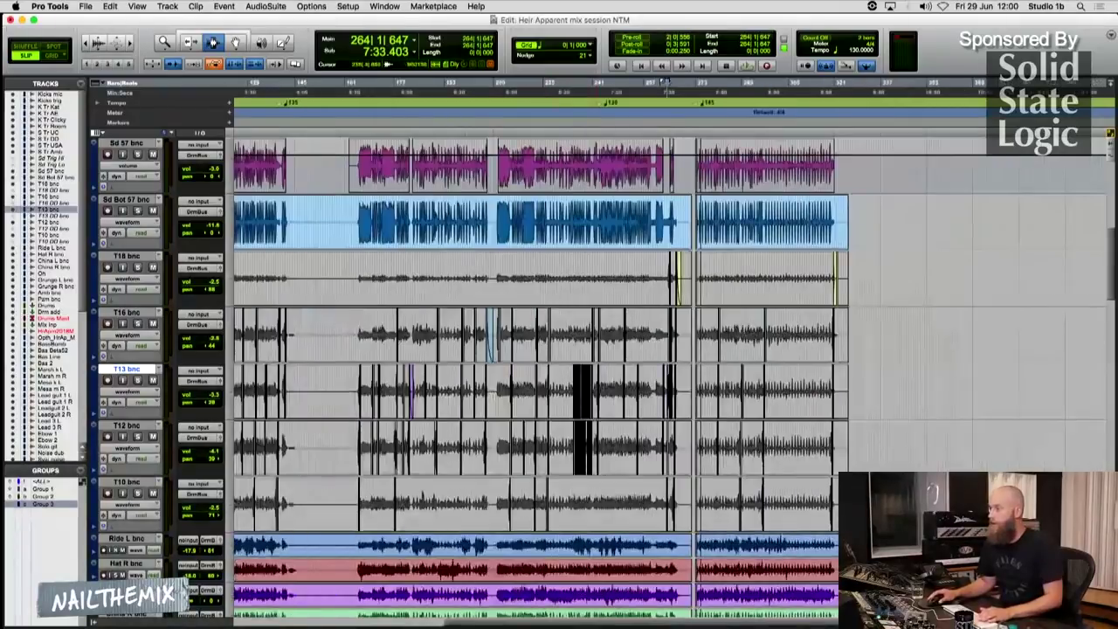
pyautogui.click(412, 398)
pyautogui.press('t')
pyautogui.press('r')
pyautogui.click(402, 400)
pyautogui.press('t')
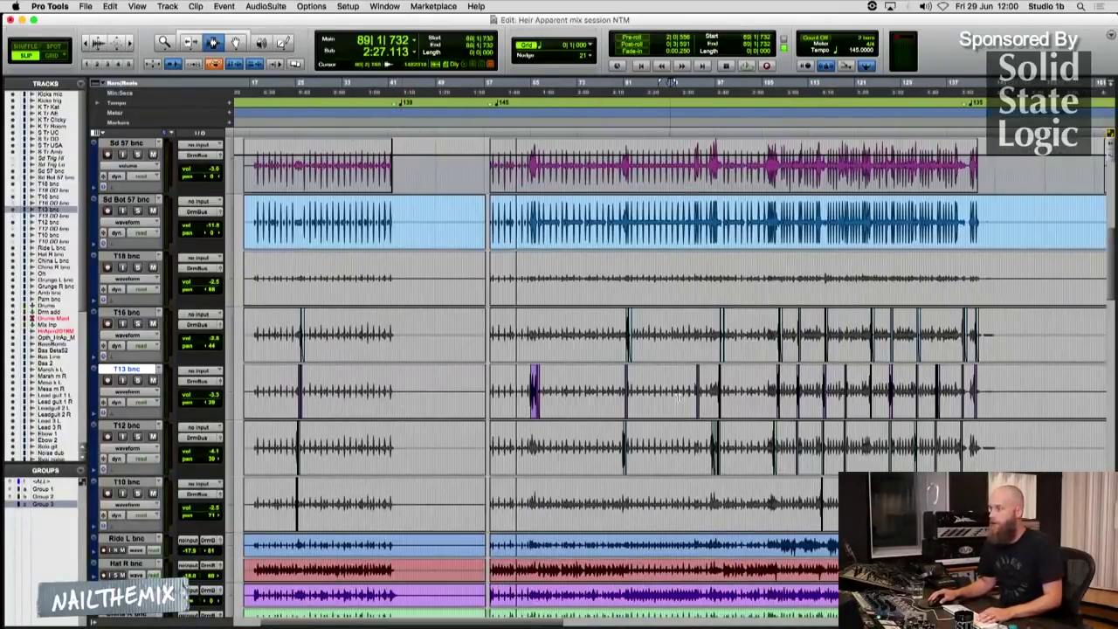
# Place the edit cursor on T12 bnc at 105|3|738, just before the tom fill, and show the tom channels in the Mix window
pyautogui.click(826, 372)
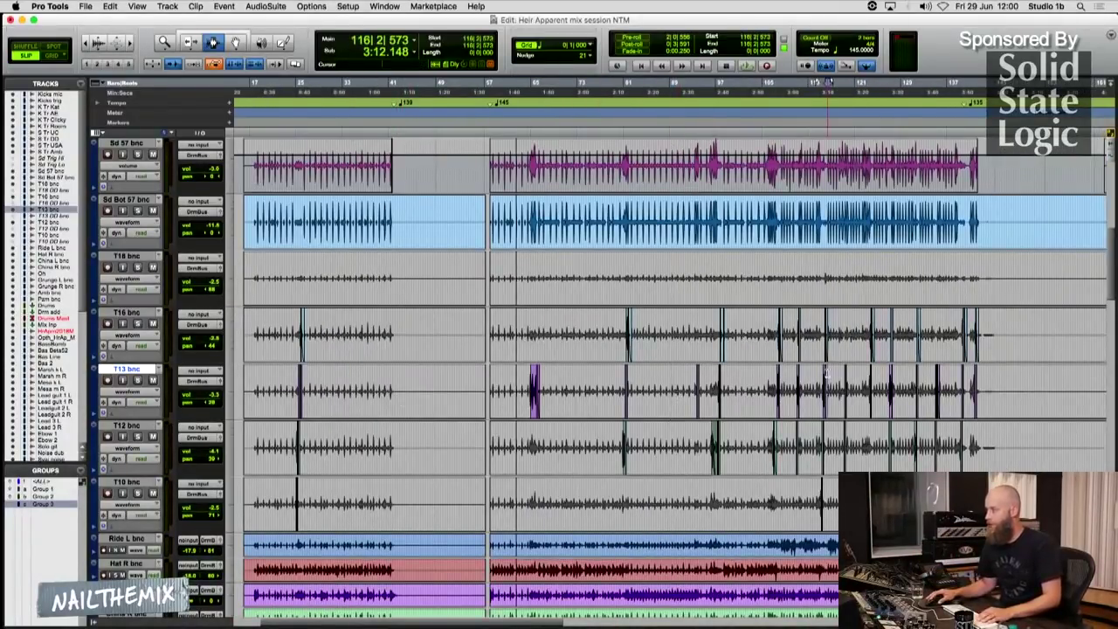
pyautogui.press('t')
pyautogui.click(748, 385)
pyautogui.click(690, 391)
pyautogui.press('t')
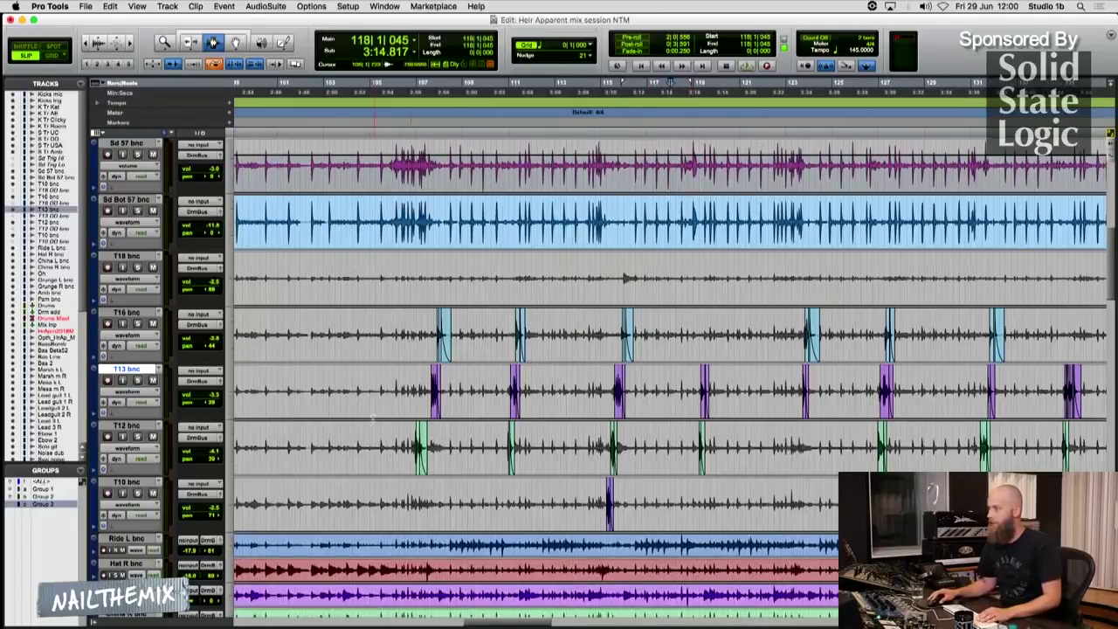
pyautogui.click(389, 437)
pyautogui.click(385, 443)
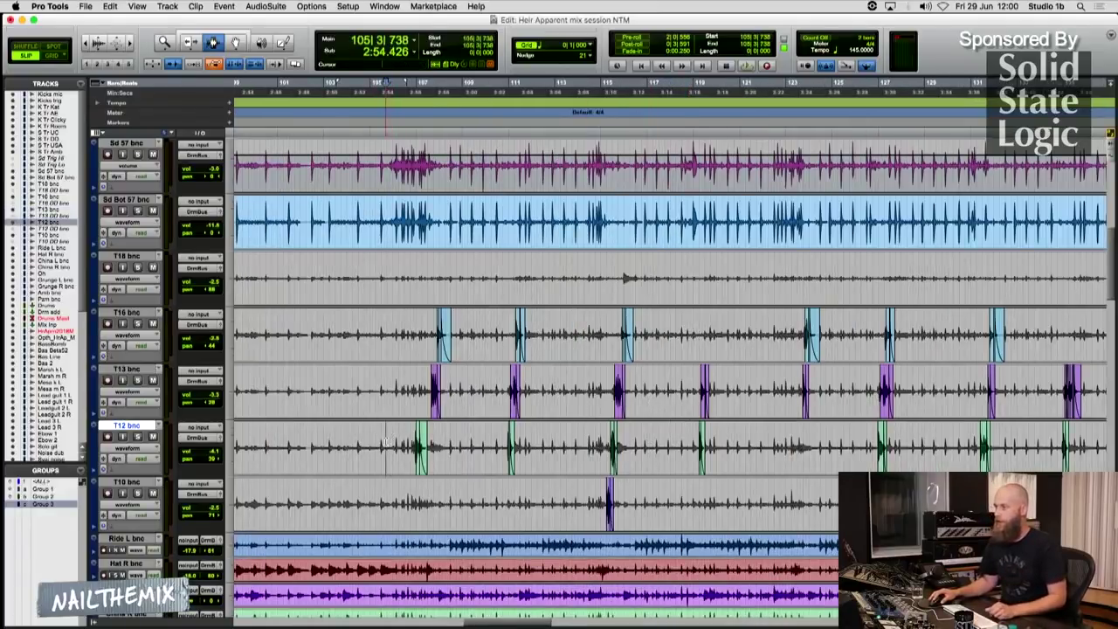
pyautogui.press('super+equal')
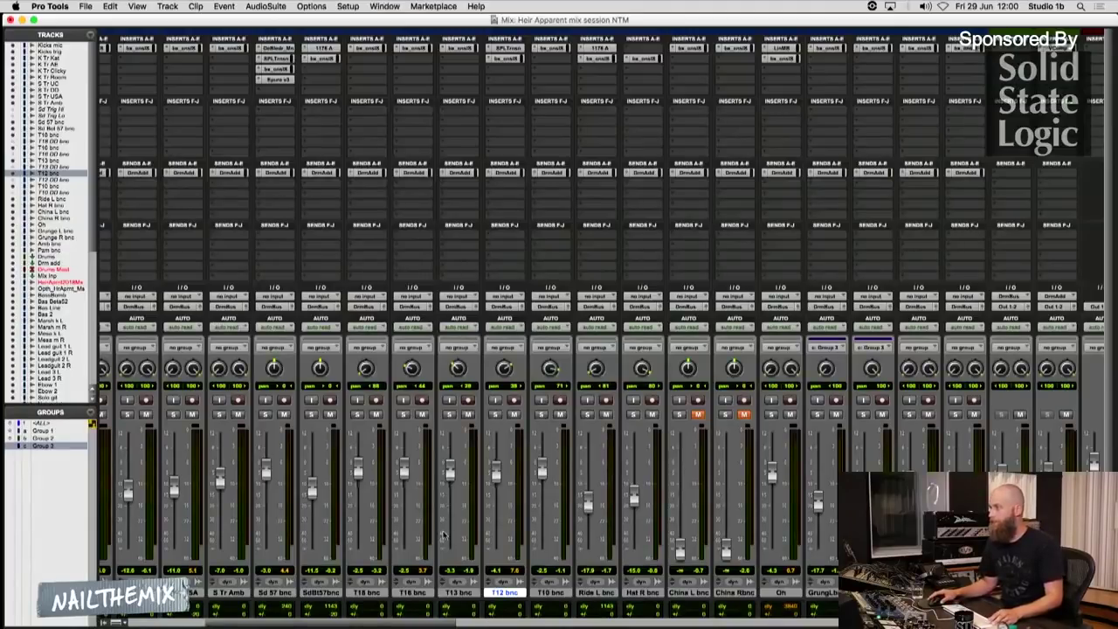
pyautogui.moveTo(426, 623); pyautogui.dragTo(426, 624)
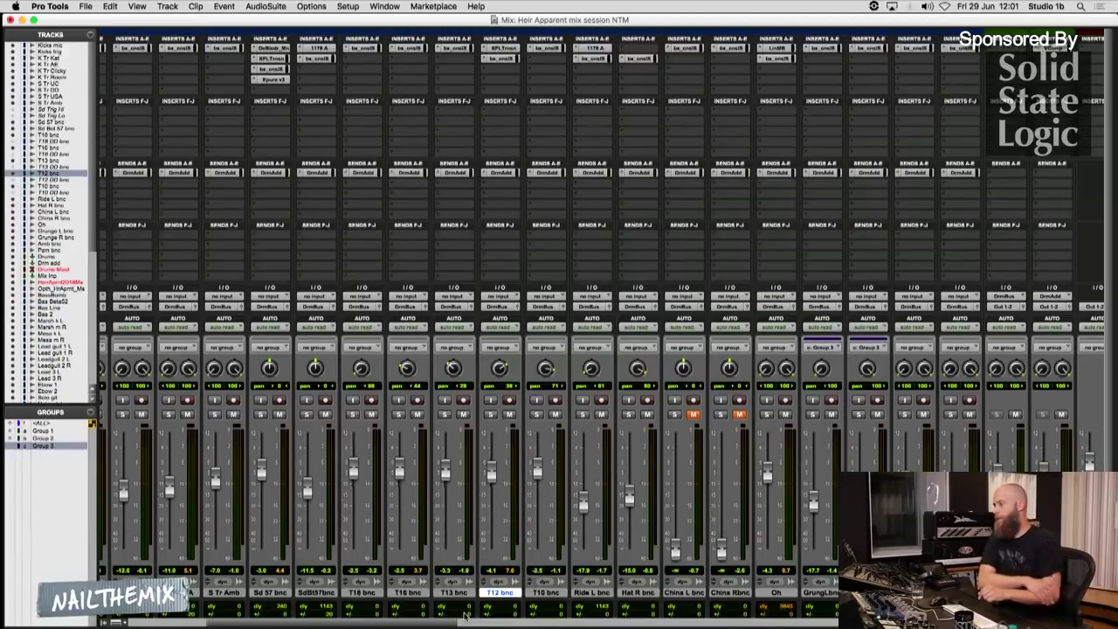
# Play from bar 80, just before a tom fill, and raise the T18, T16, T13, T12 and T10 bnc faders to between about -0.6 and -2.0 dB
pyautogui.scroll(-2, 528, 567)
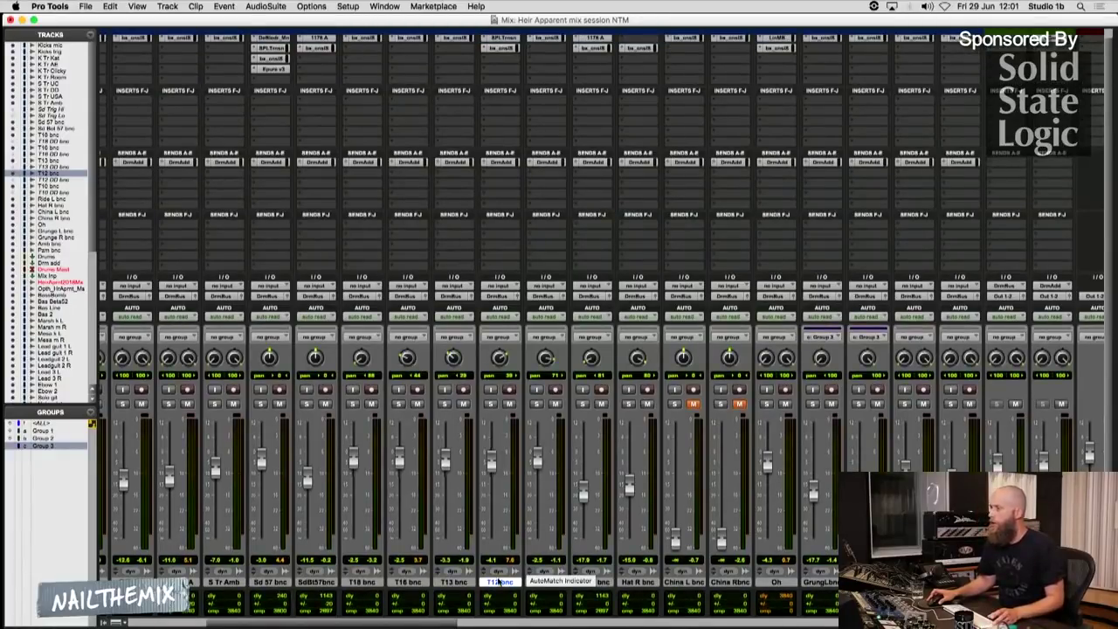
pyautogui.press('super+equal')
pyautogui.press('r')
pyautogui.press('r')
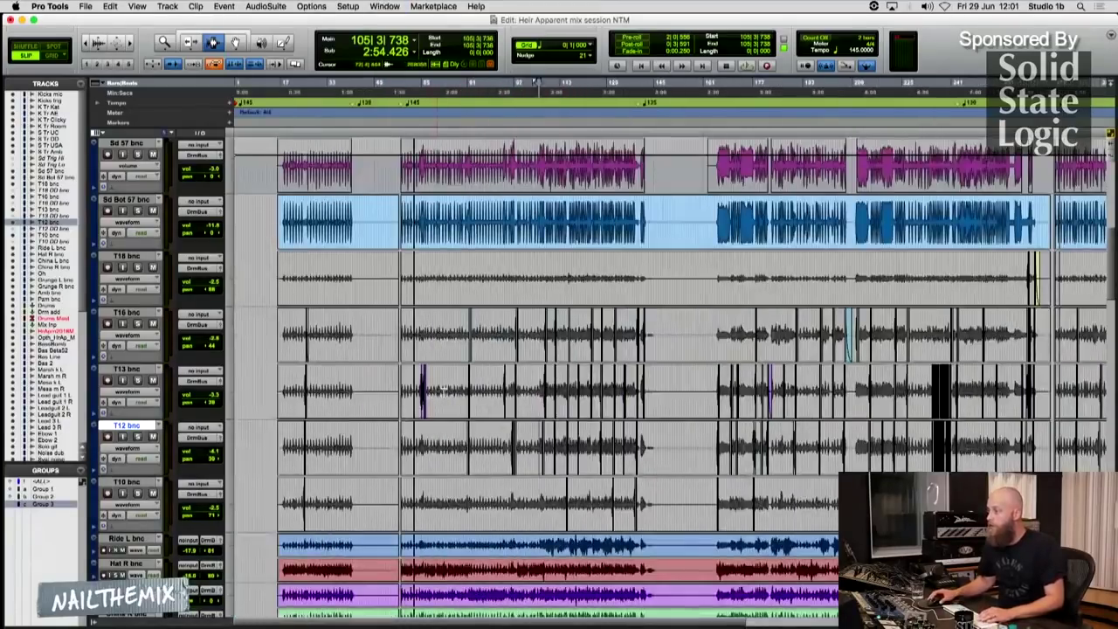
pyautogui.click(456, 395)
pyautogui.press('t')
pyautogui.press('t')
pyautogui.press('t')
pyautogui.click(759, 449)
pyautogui.press('space')
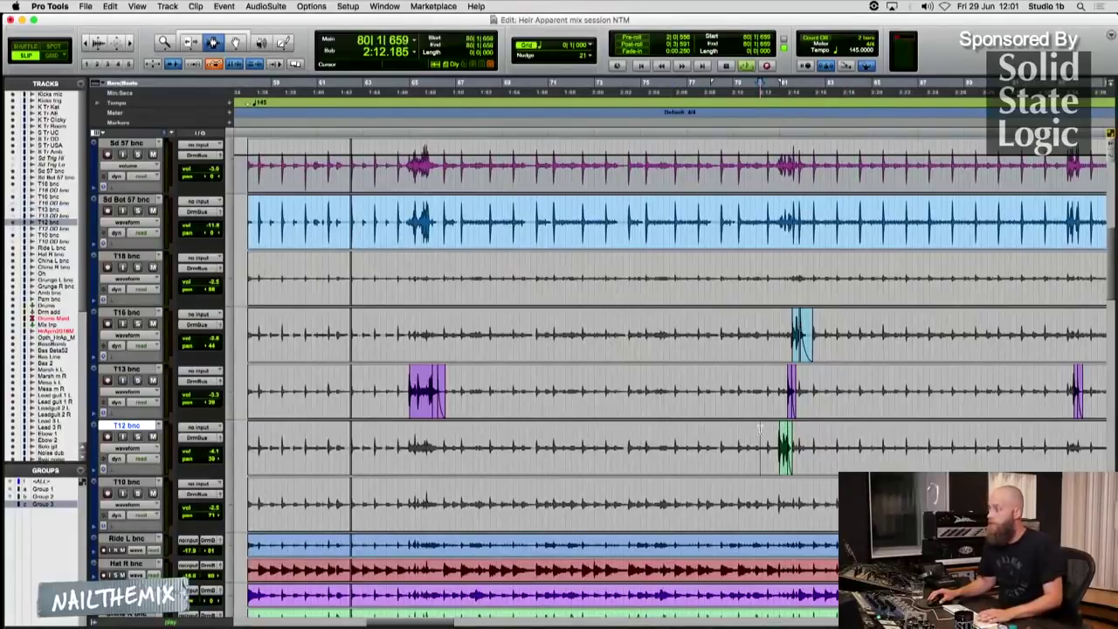
pyautogui.press('super+equal')
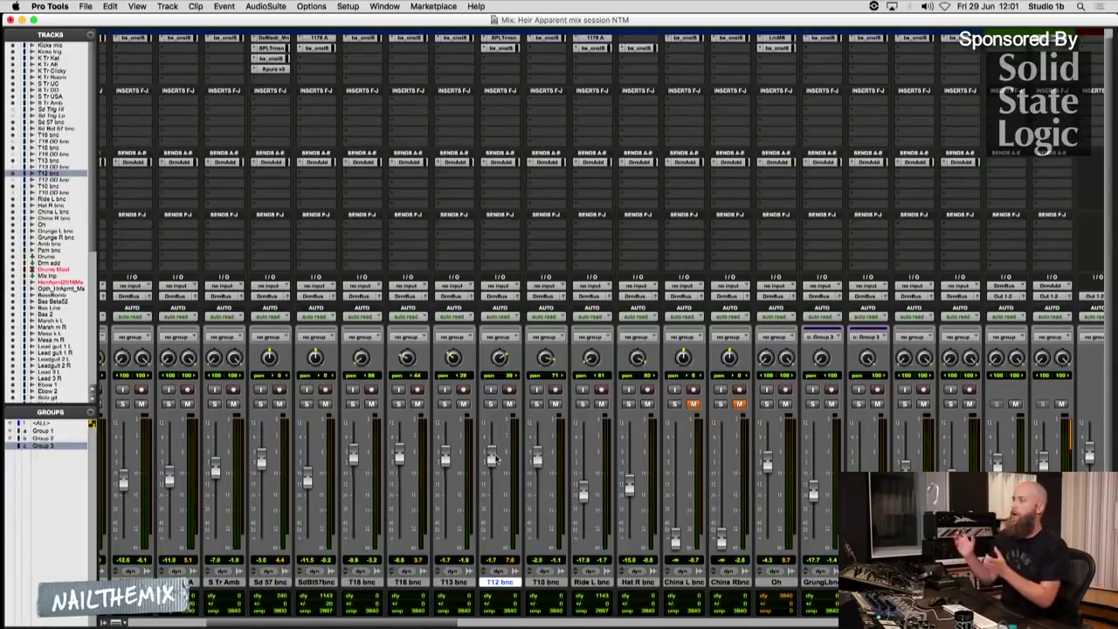
pyautogui.scroll(1, 491, 107)
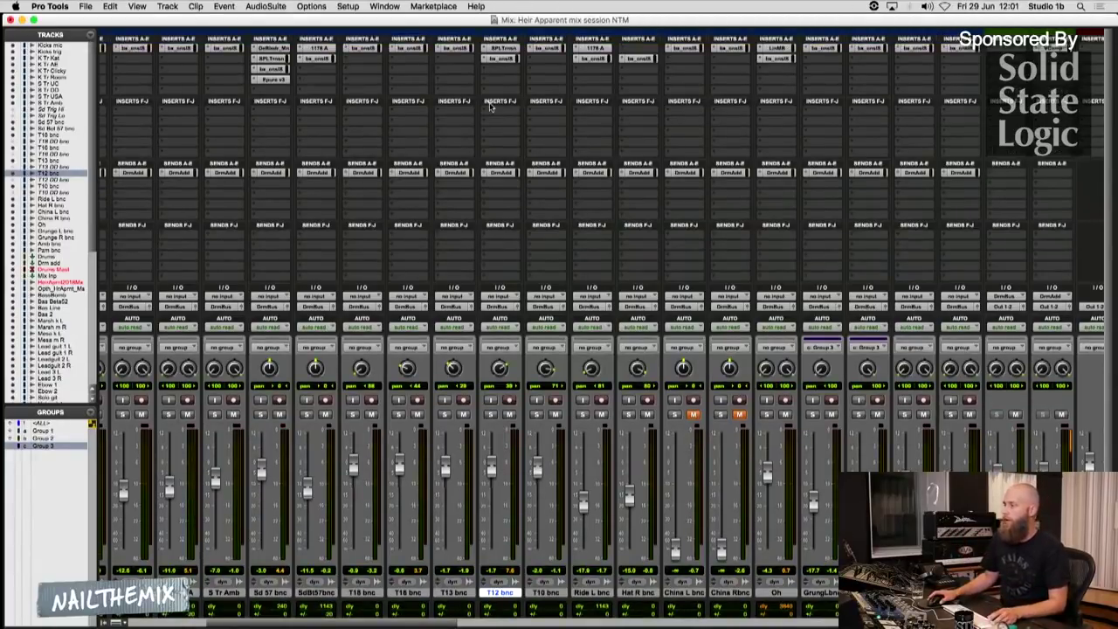